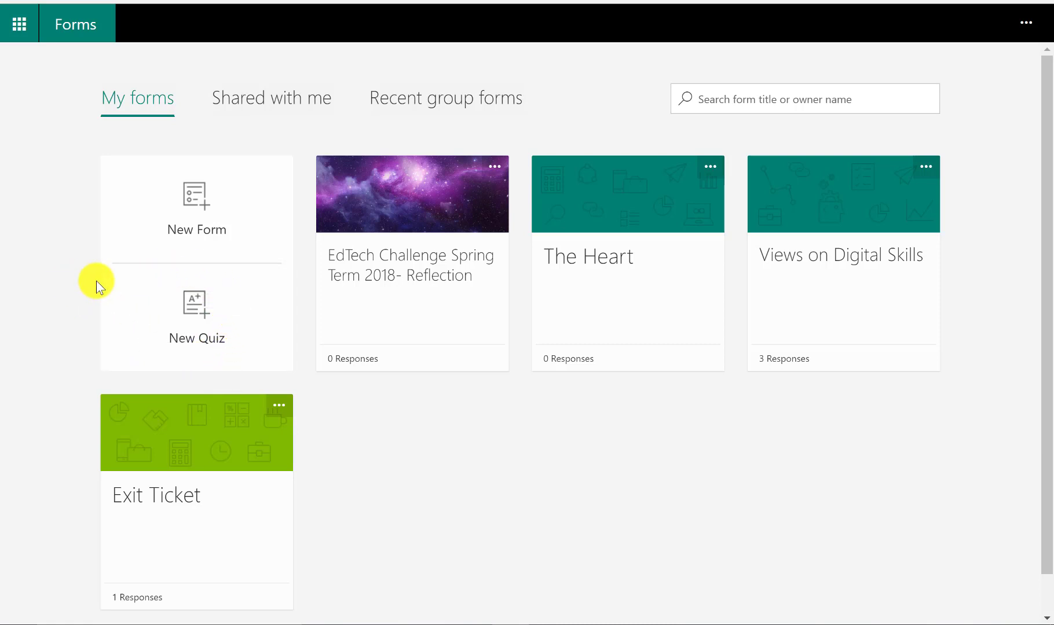
- Create a new quiz titled "TEST" with the description "regrthbr"
{"action": "left_click", "coordinate": [194, 301]}
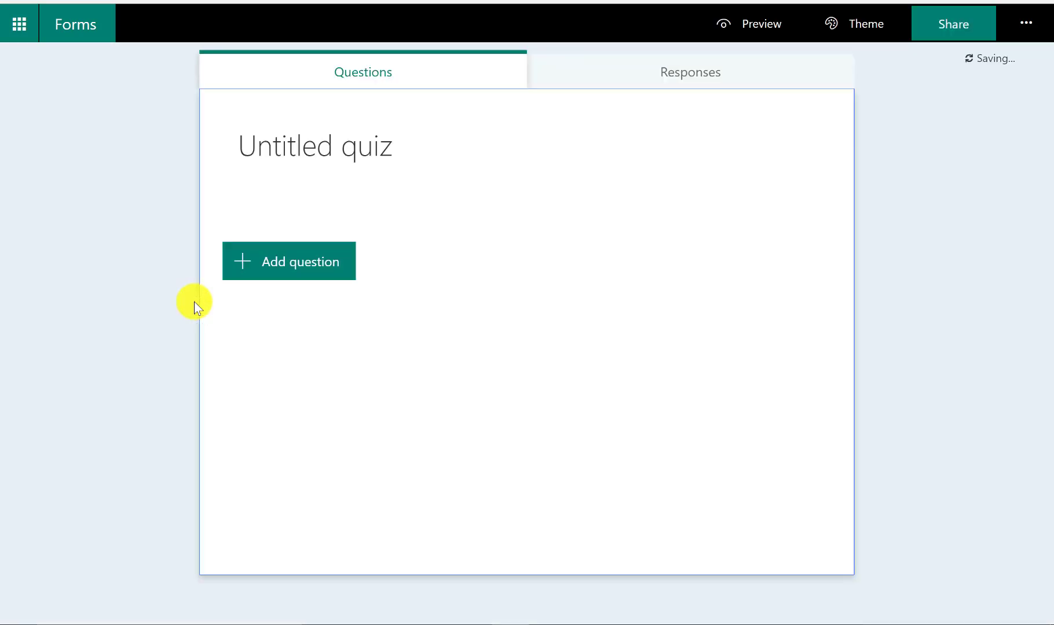
{"action": "left_click", "coordinate": [357, 160]}
{"action": "type", "text": "TEST"}
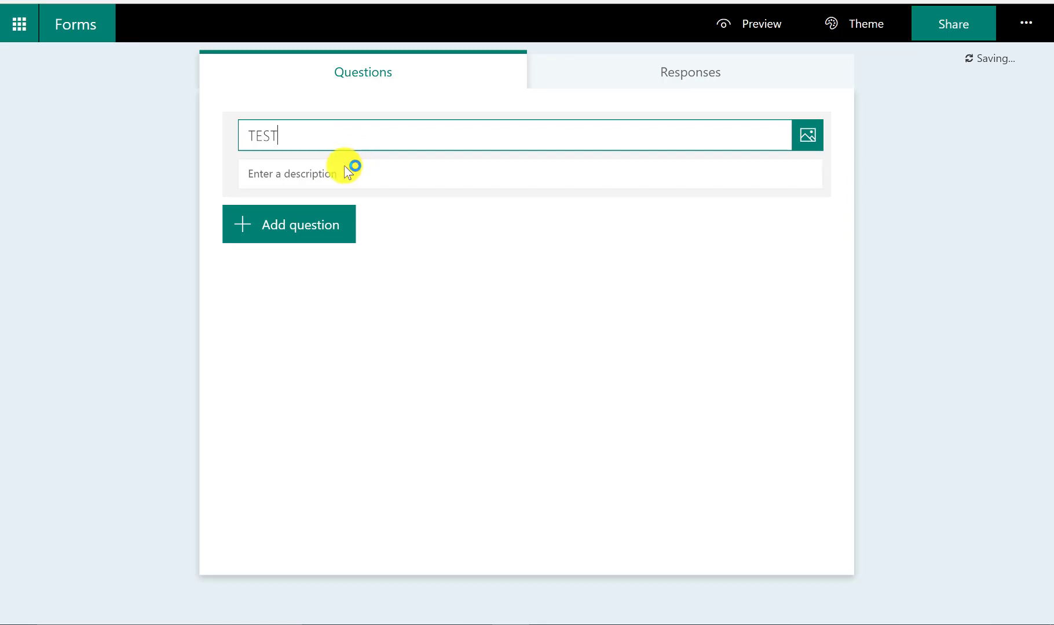
{"action": "left_click", "coordinate": [339, 176]}
{"action": "type", "text": "regrthbr"}
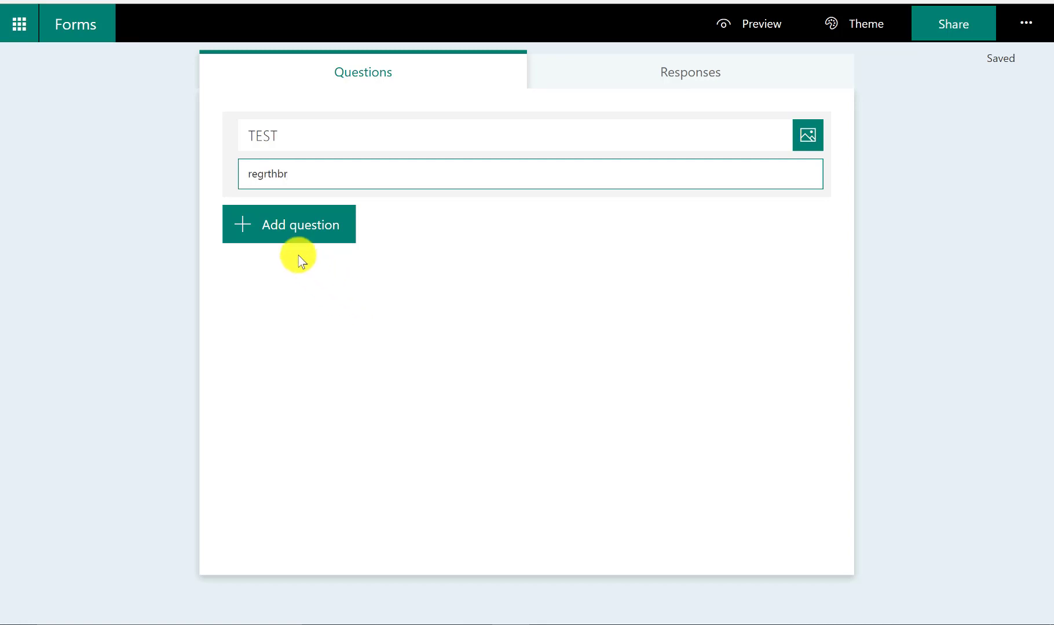
- Show all question types available for the TEST quiz, including the additional ones, and apply the solid purple theme
{"action": "left_click", "coordinate": [281, 236]}
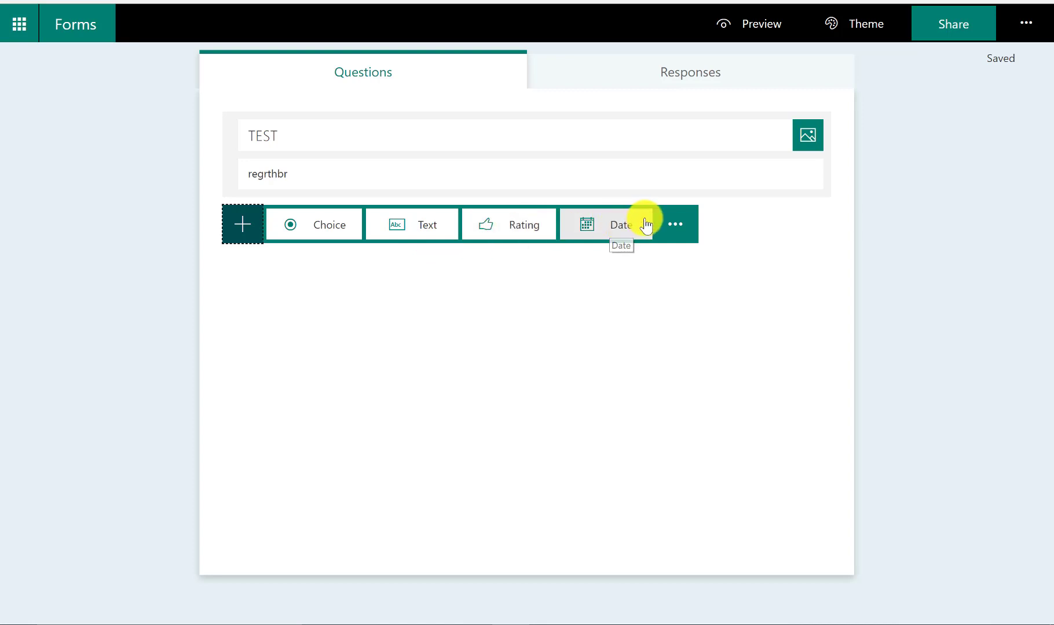
{"action": "left_click", "coordinate": [675, 228]}
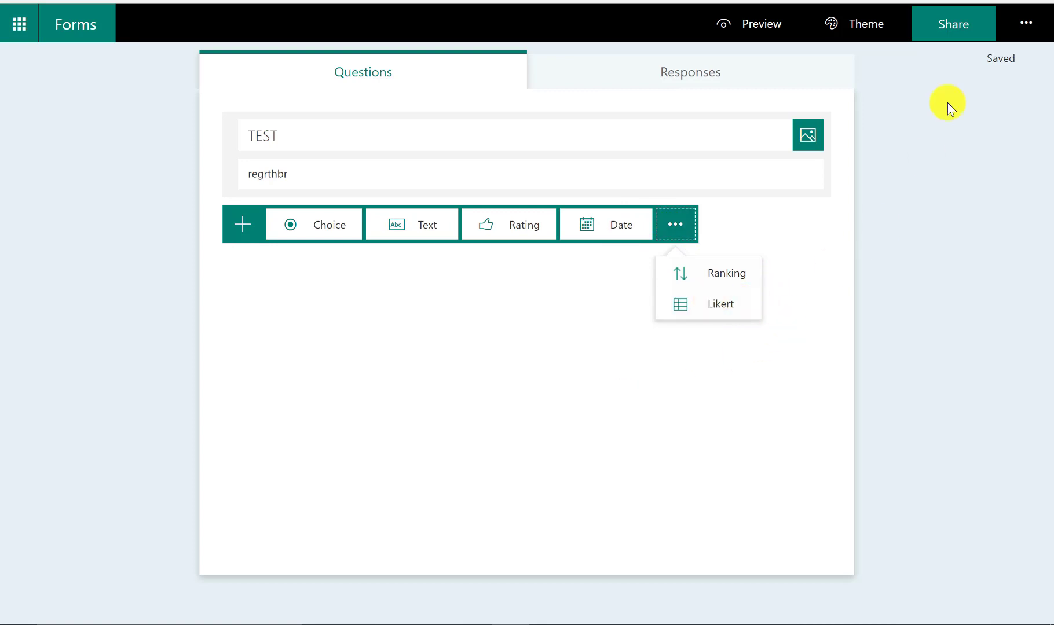
{"action": "left_click", "coordinate": [863, 25]}
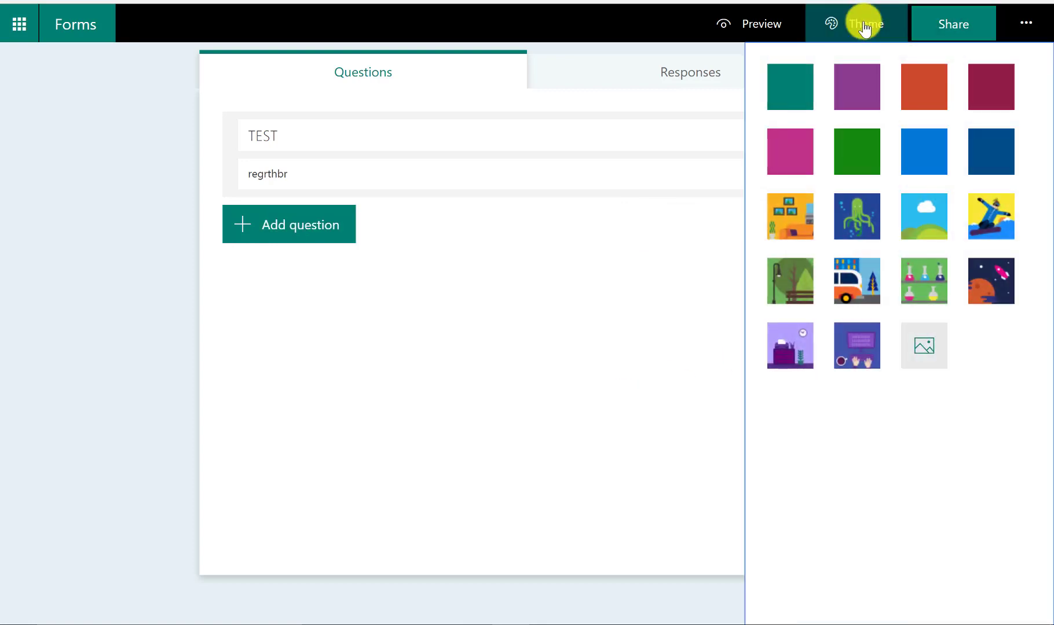
{"action": "left_click", "coordinate": [865, 94]}
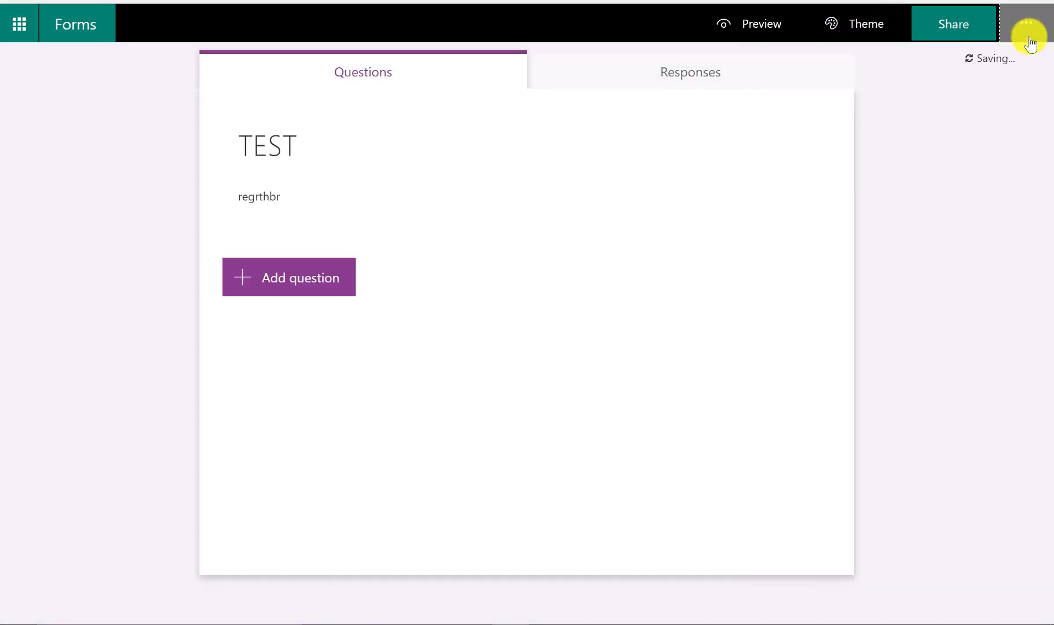
- View the TEST quiz's additional options and return to the overview of forms
{"action": "left_click", "coordinate": [1026, 37]}
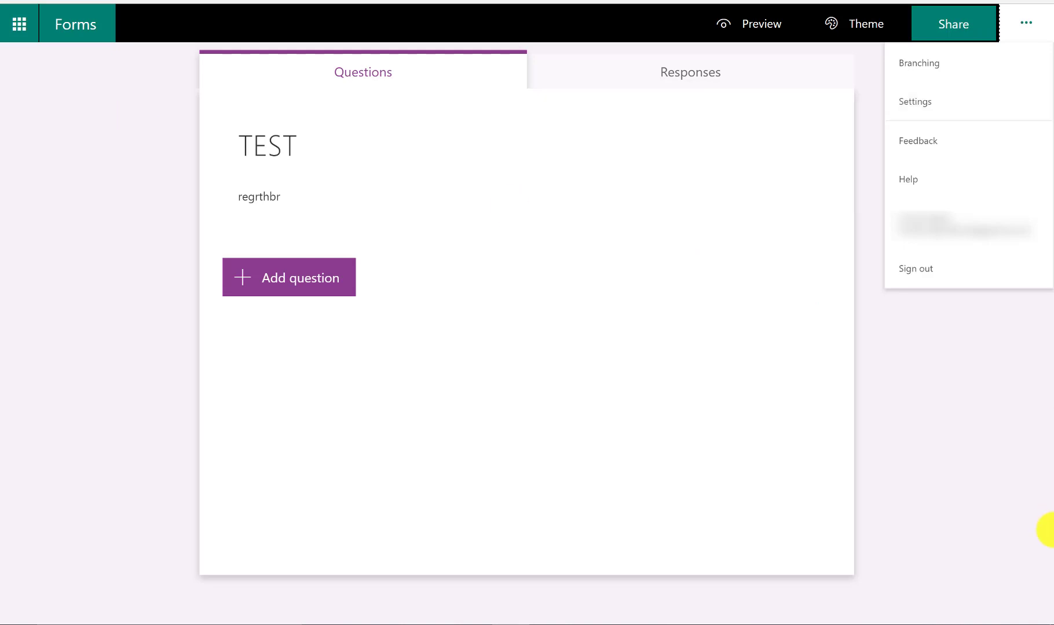
{"action": "left_click", "coordinate": [925, 423]}
{"action": "left_click", "coordinate": [72, 25]}
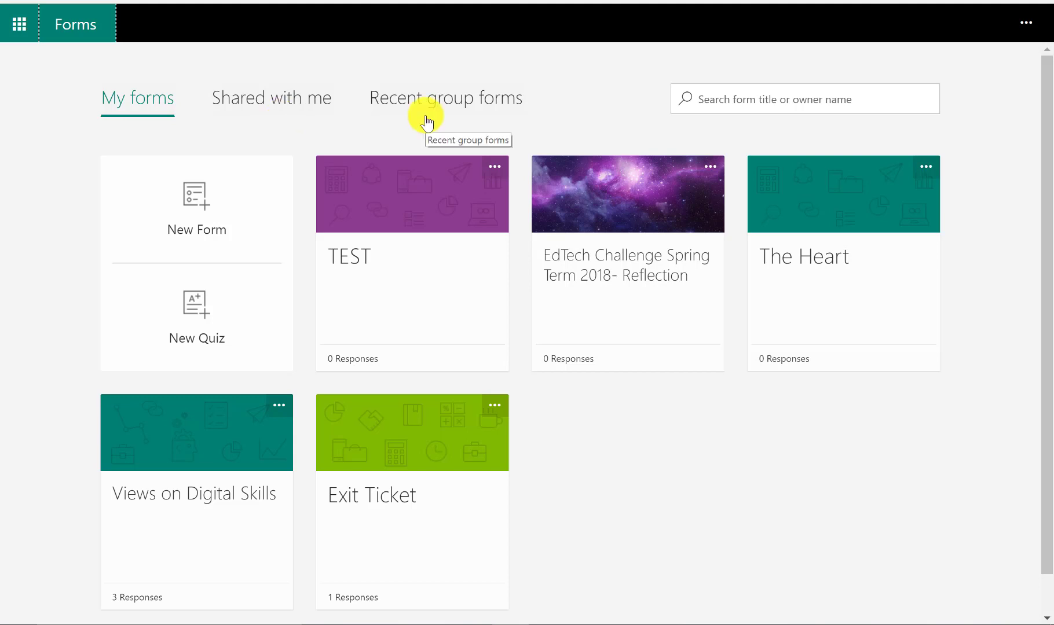
- Make a copy of the TEST quiz from the forms overview
{"action": "left_click", "coordinate": [495, 167]}
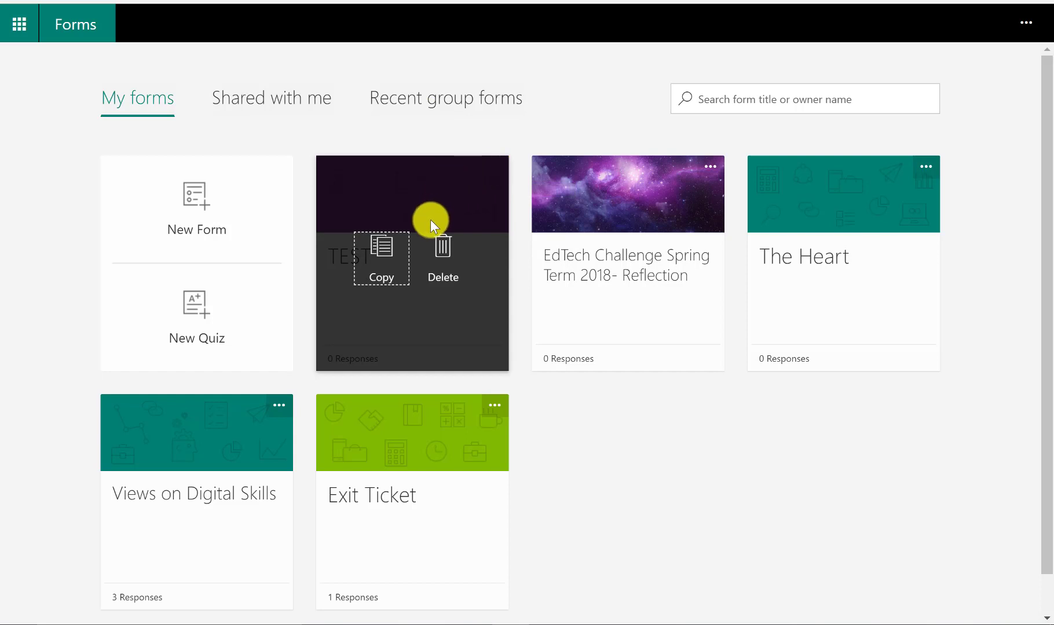
{"action": "left_click", "coordinate": [390, 265]}
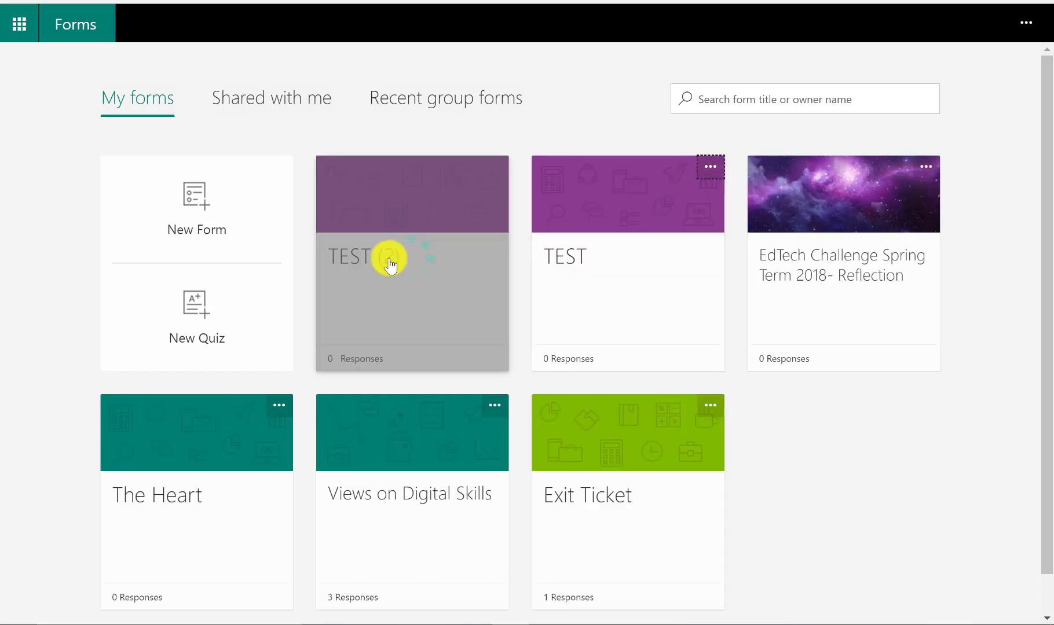
- Delete the original TEST quiz and its copy TEST (2), including their responses
{"action": "left_click", "coordinate": [703, 182]}
{"action": "left_click", "coordinate": [655, 250]}
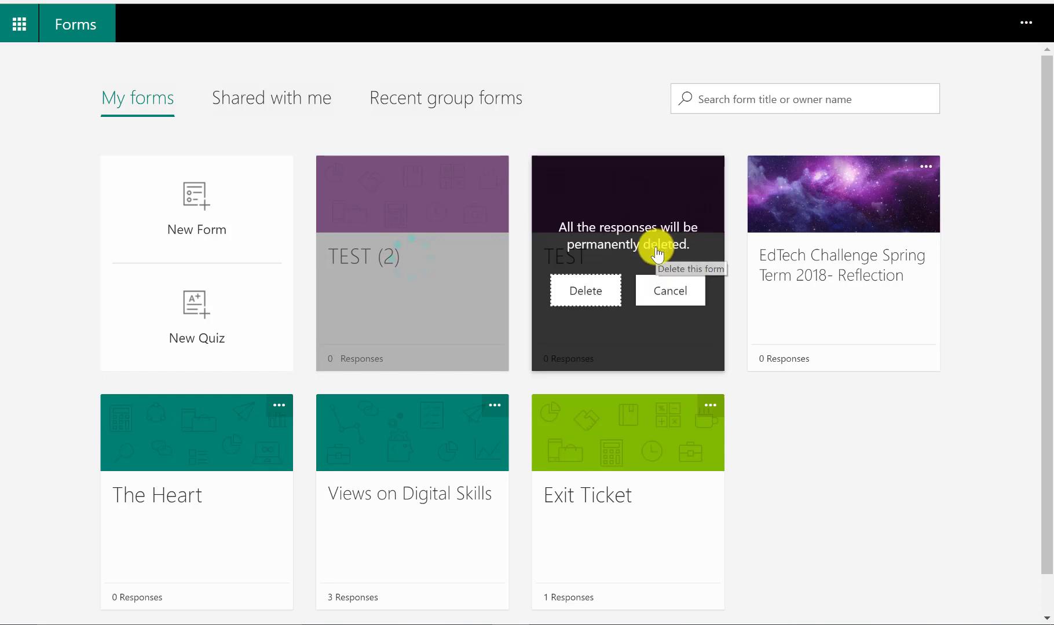
{"action": "left_click", "coordinate": [615, 291]}
{"action": "left_click", "coordinate": [494, 167]}
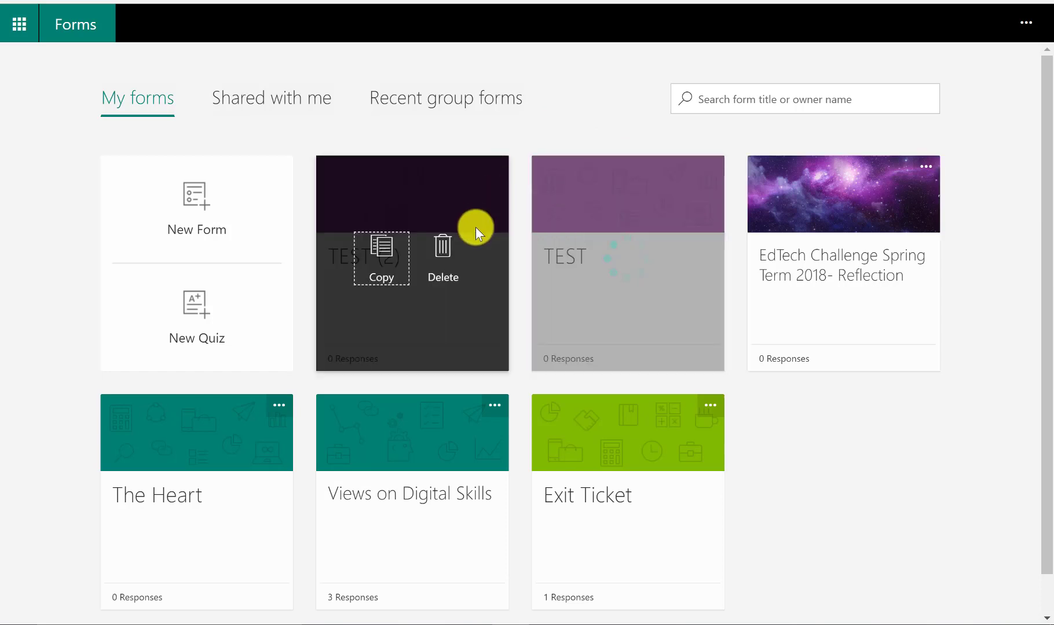
{"action": "left_click", "coordinate": [438, 256]}
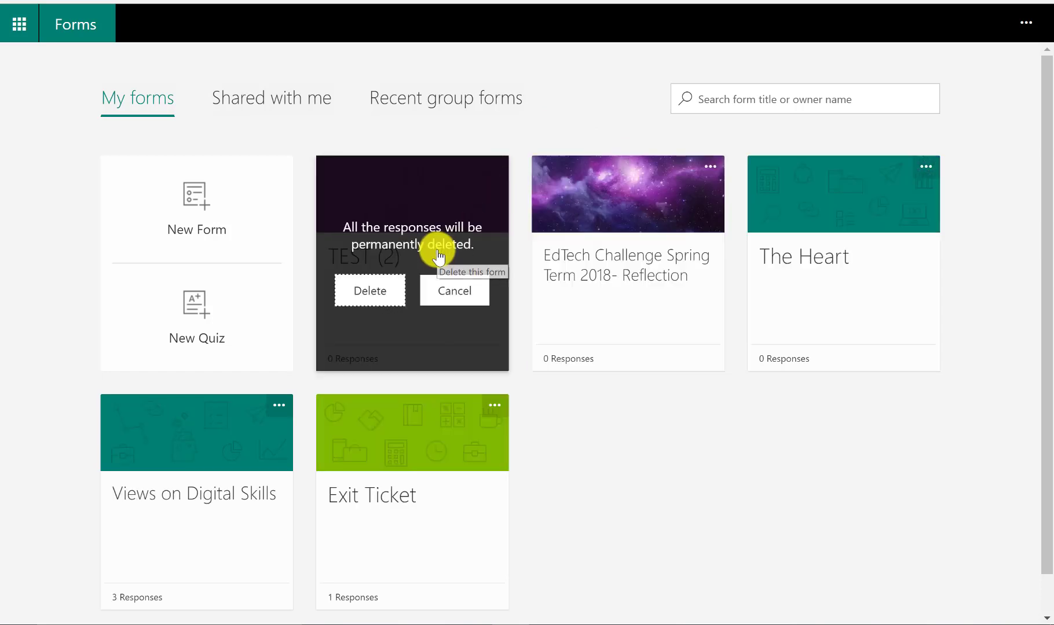
{"action": "left_click", "coordinate": [377, 292]}
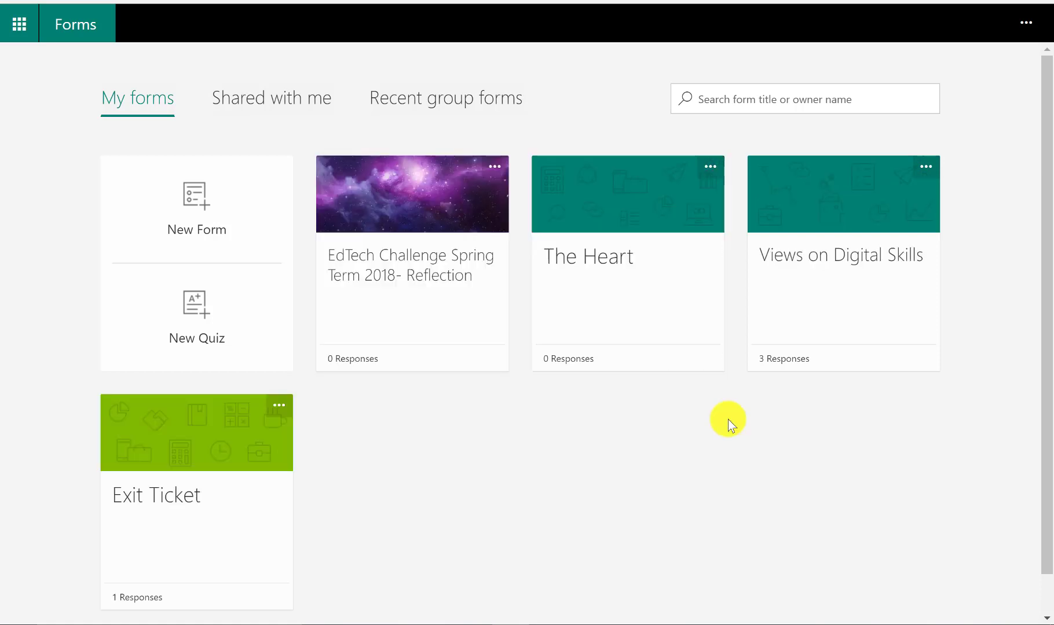
- Open The Heart quiz and add the heart picture with the dark red background from a Bing search for "The Heart" to its title
{"action": "left_click", "coordinate": [634, 206]}
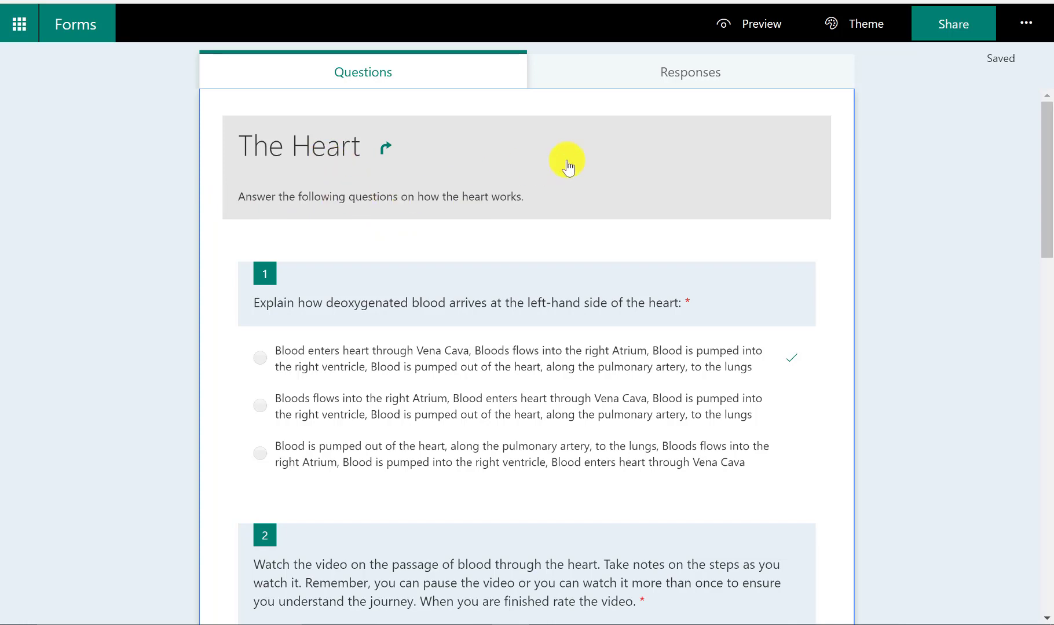
{"action": "left_click", "coordinate": [520, 161]}
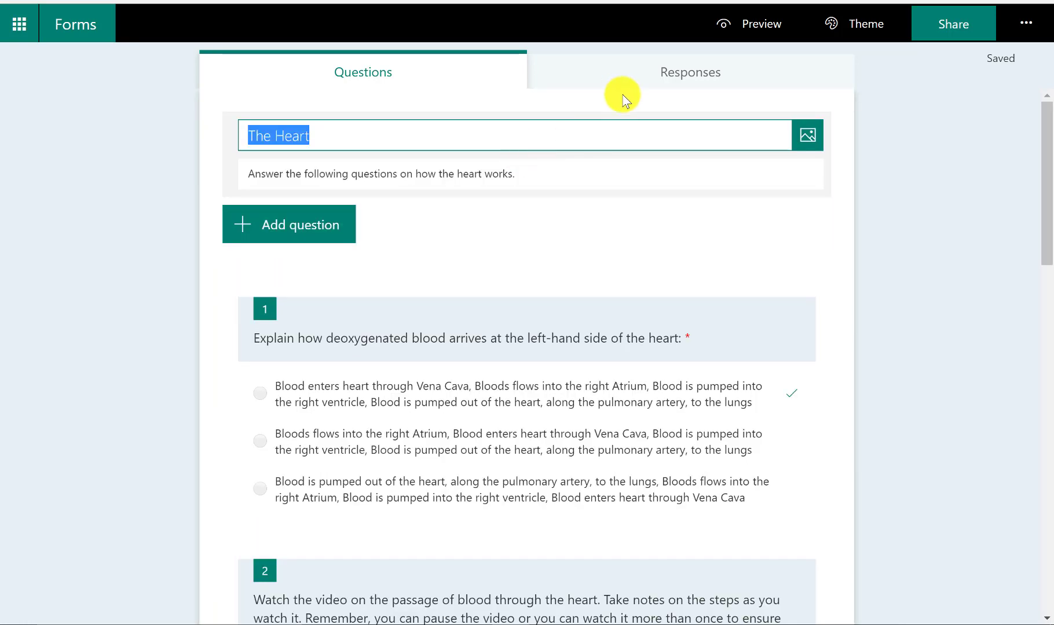
{"action": "left_click", "coordinate": [799, 139]}
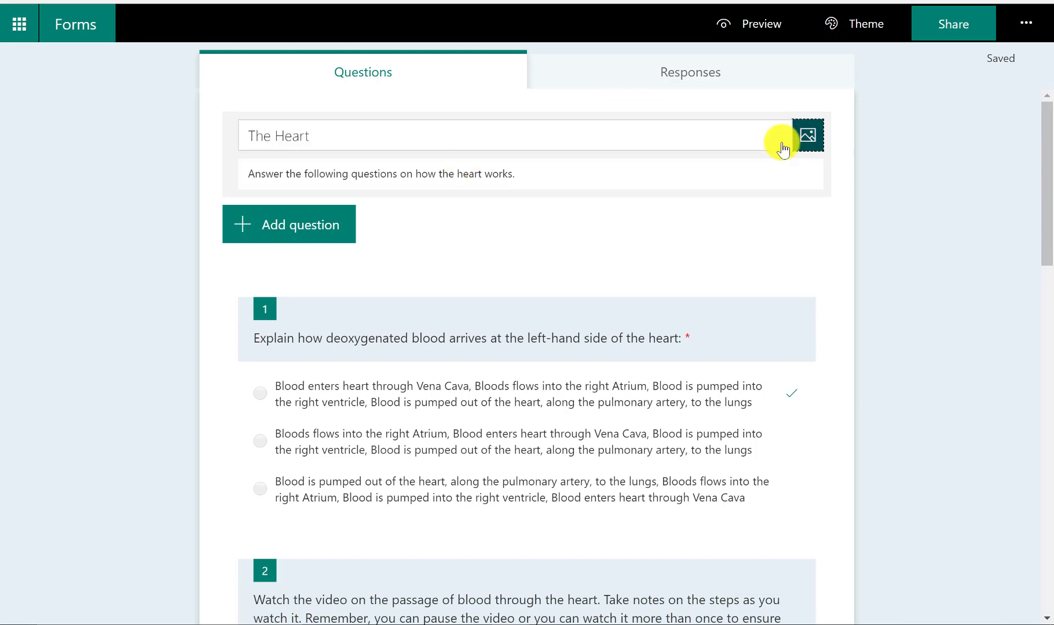
{"action": "type", "text": "The Heart"}
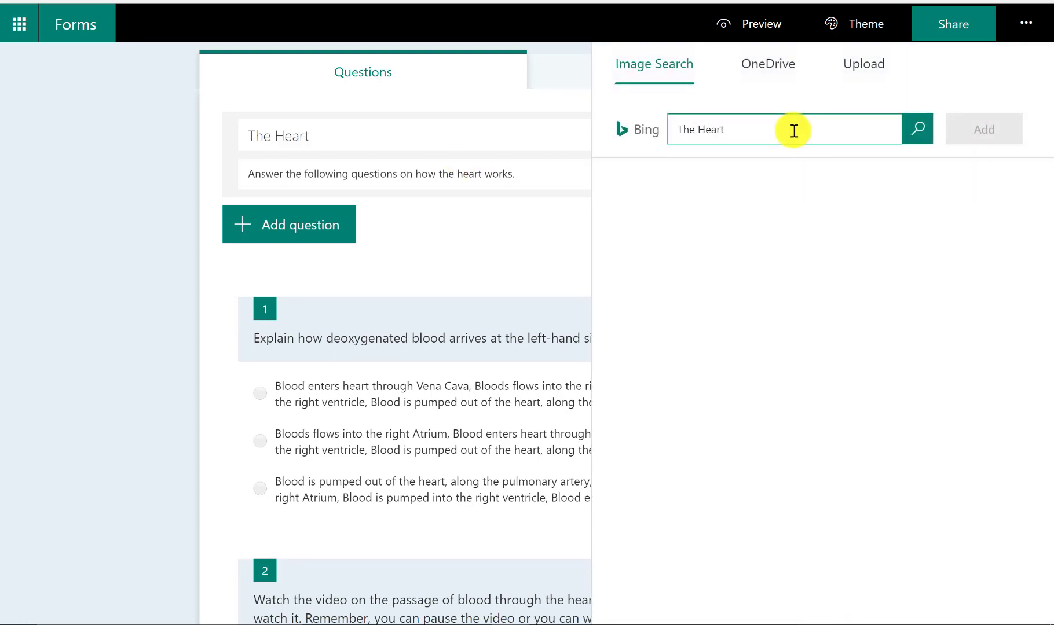
{"action": "left_click", "coordinate": [917, 130]}
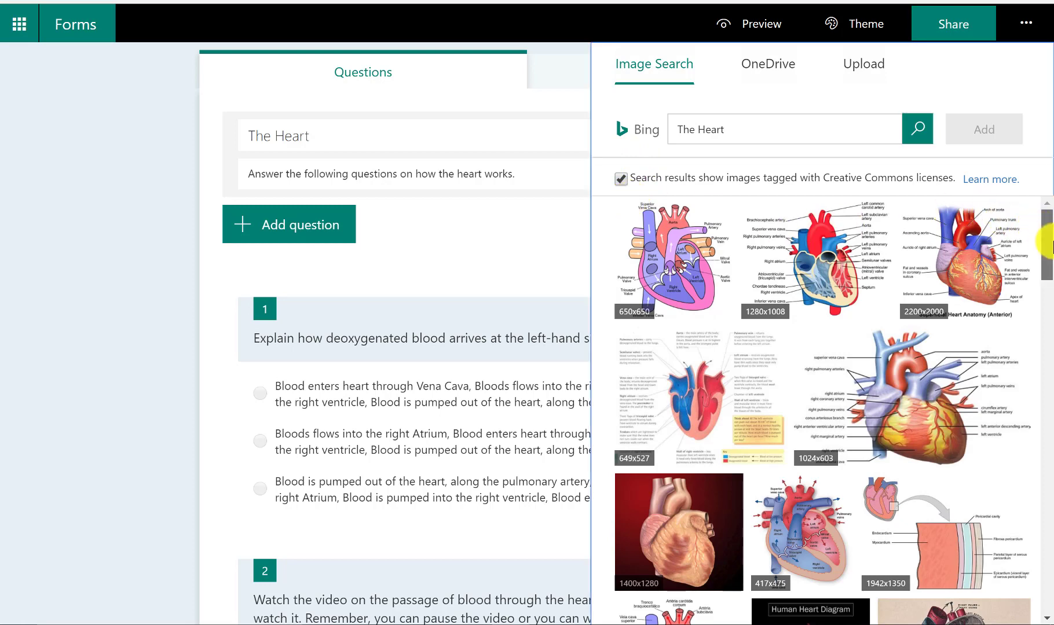
{"action": "left_click_drag", "start_coordinate": [1042, 235], "coordinate": [1025, 275]}
{"action": "left_click", "coordinate": [666, 342]}
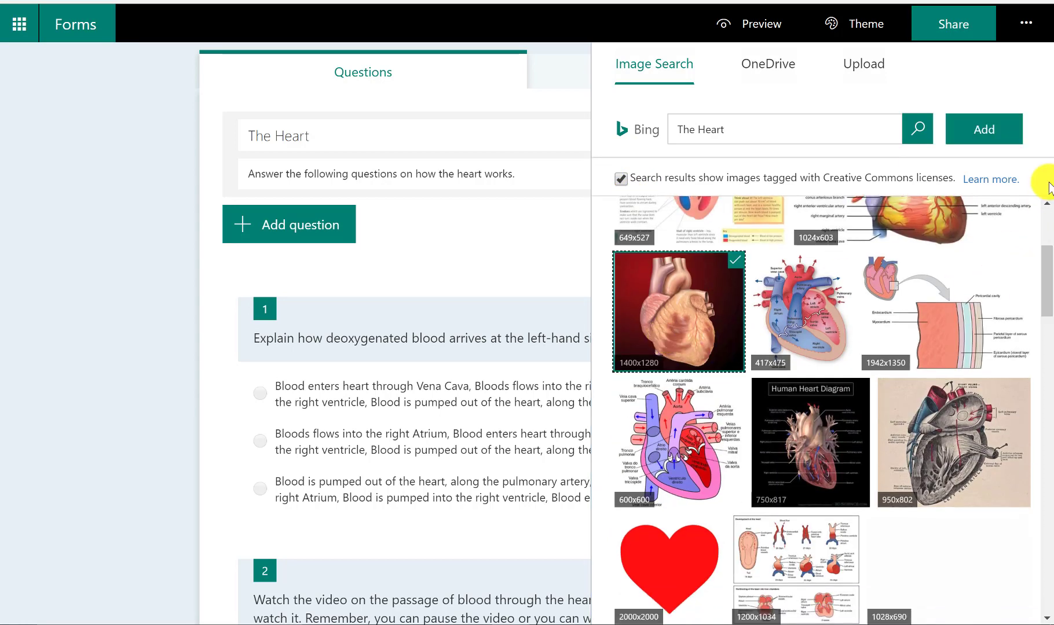
{"action": "left_click", "coordinate": [984, 129]}
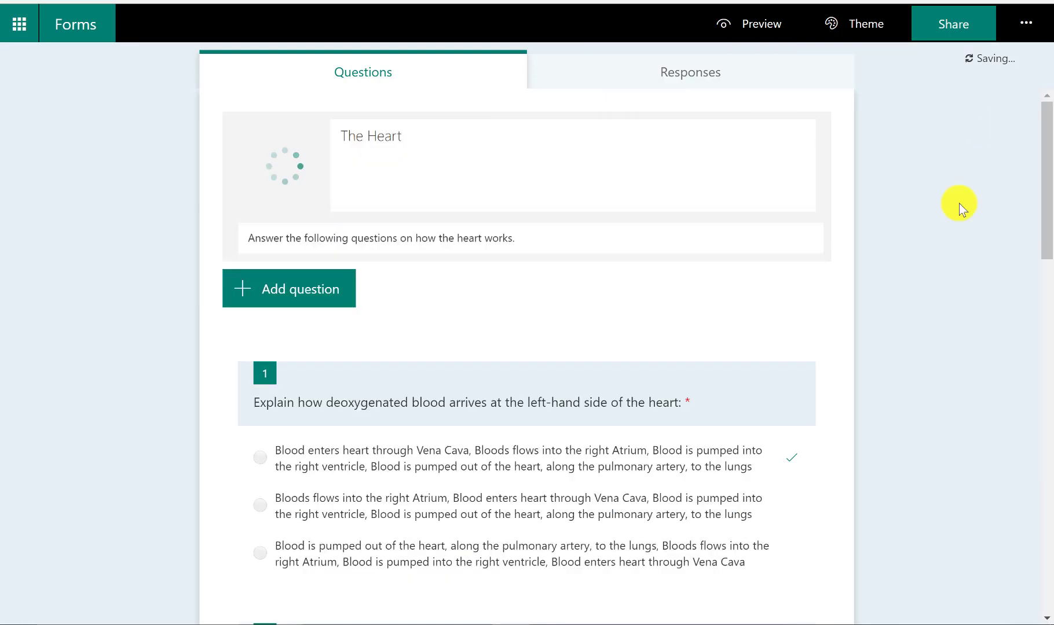
{"action": "left_click", "coordinate": [959, 204]}
- Open question 1 for editing and examine its correct-answer marking and the feedback message of the first option
{"action": "left_click_drag", "start_coordinate": [1047, 168], "coordinate": [1046, 196]}
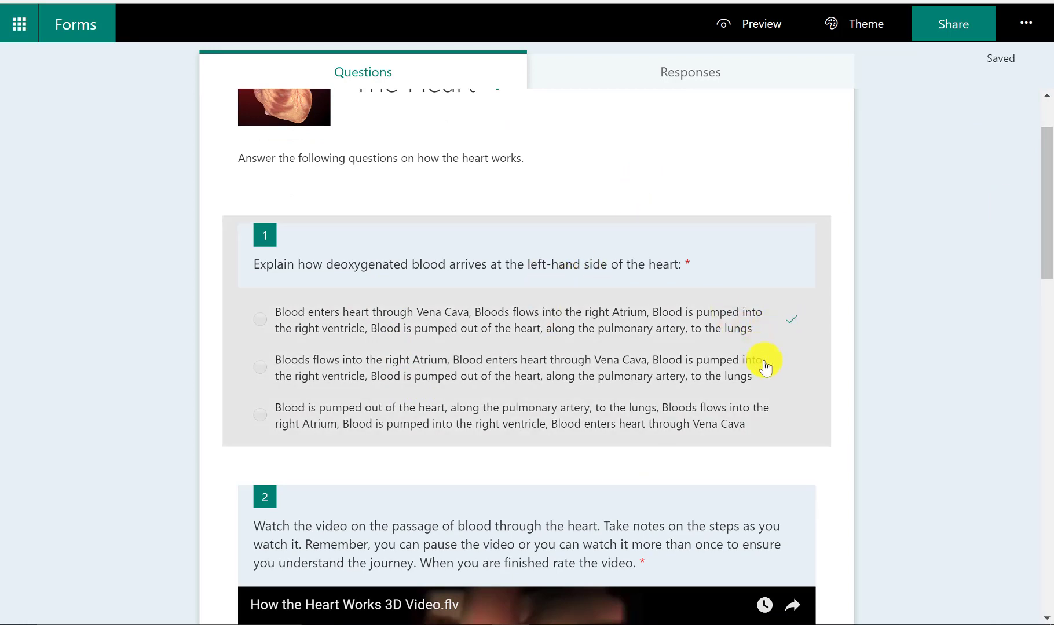
{"action": "left_click", "coordinate": [766, 367]}
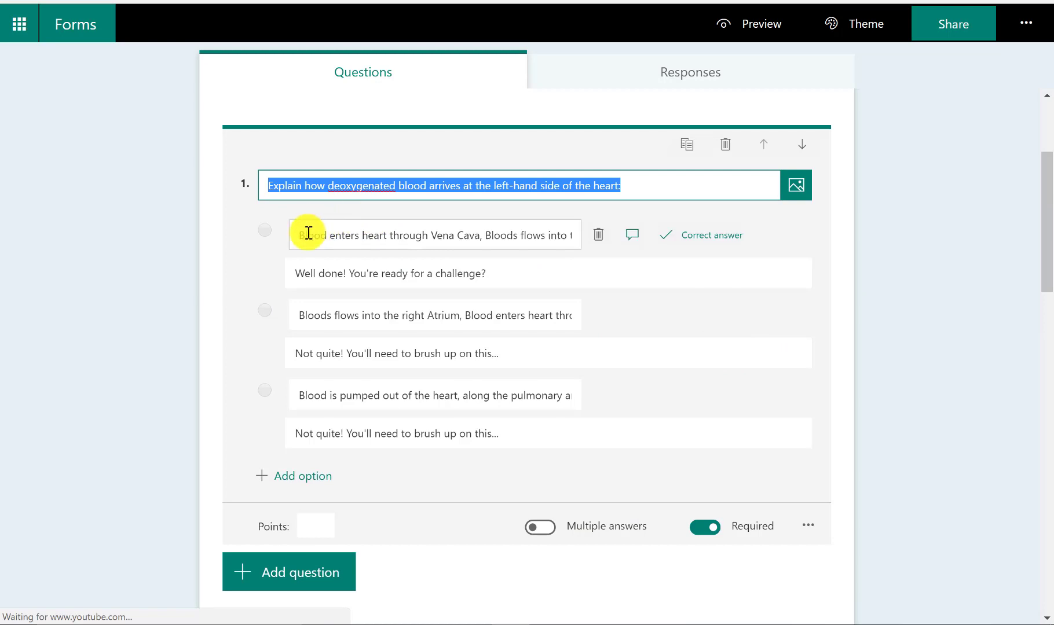
{"action": "left_click", "coordinate": [669, 236]}
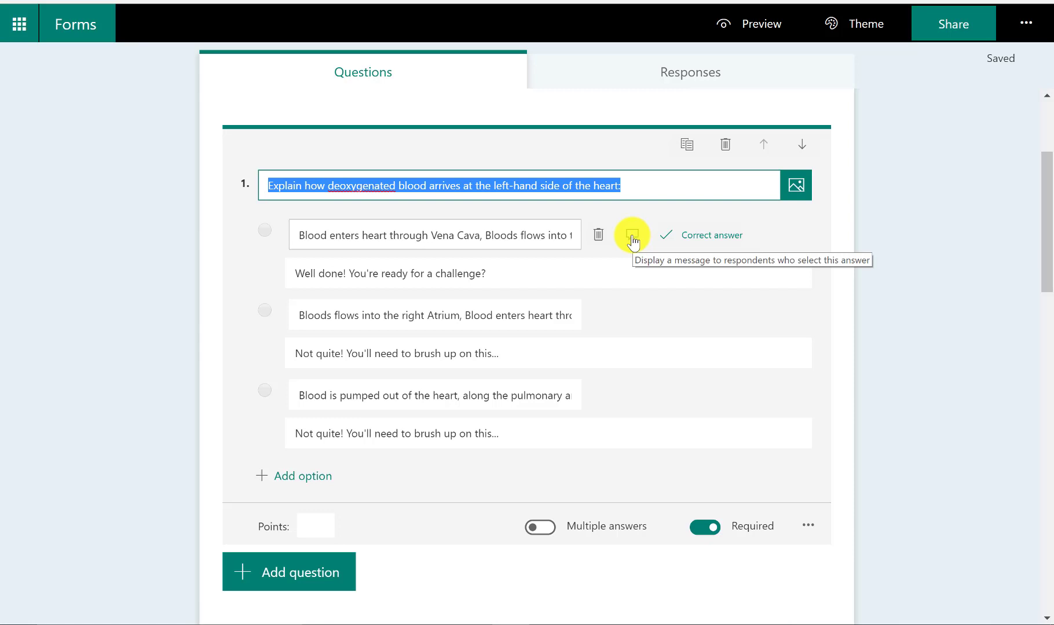
{"action": "left_click", "coordinate": [514, 275]}
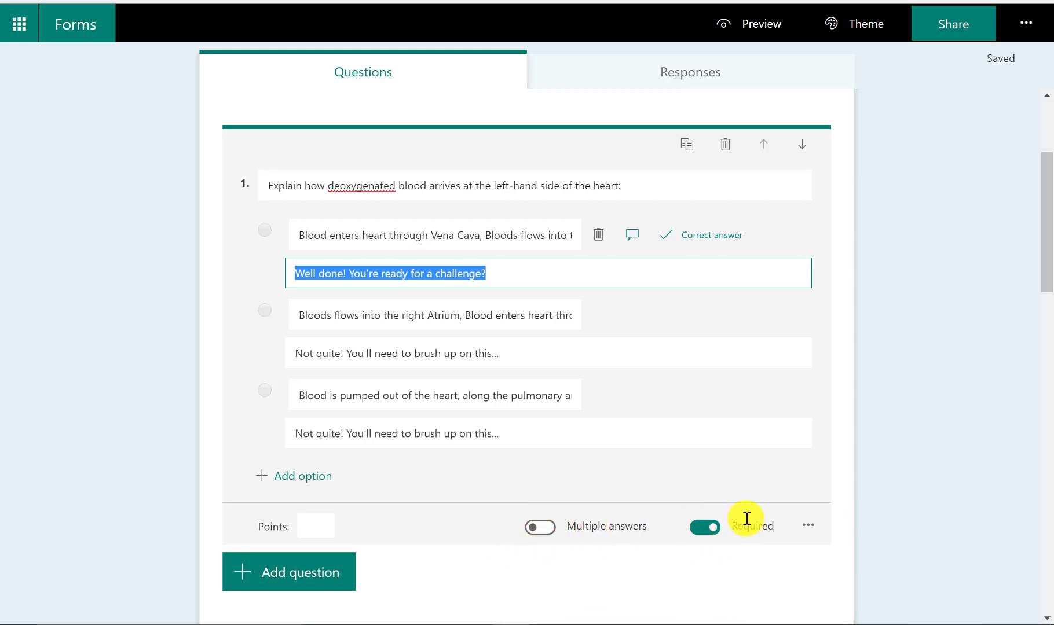
- Enable the subtitle for question 1, turn it off again, and close the question
{"action": "left_click", "coordinate": [811, 522]}
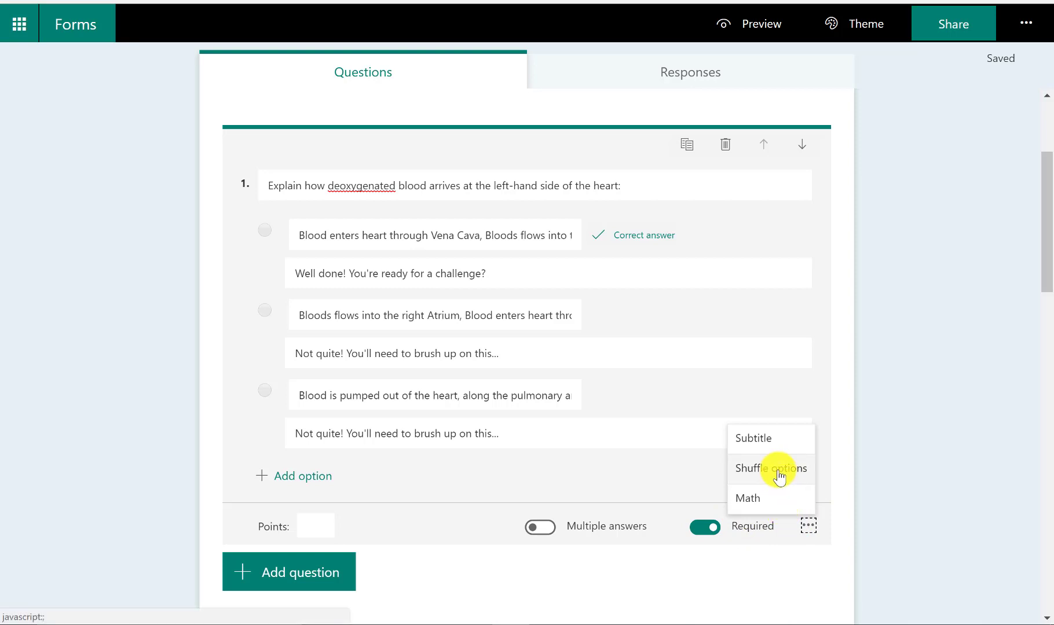
{"action": "left_click", "coordinate": [771, 442]}
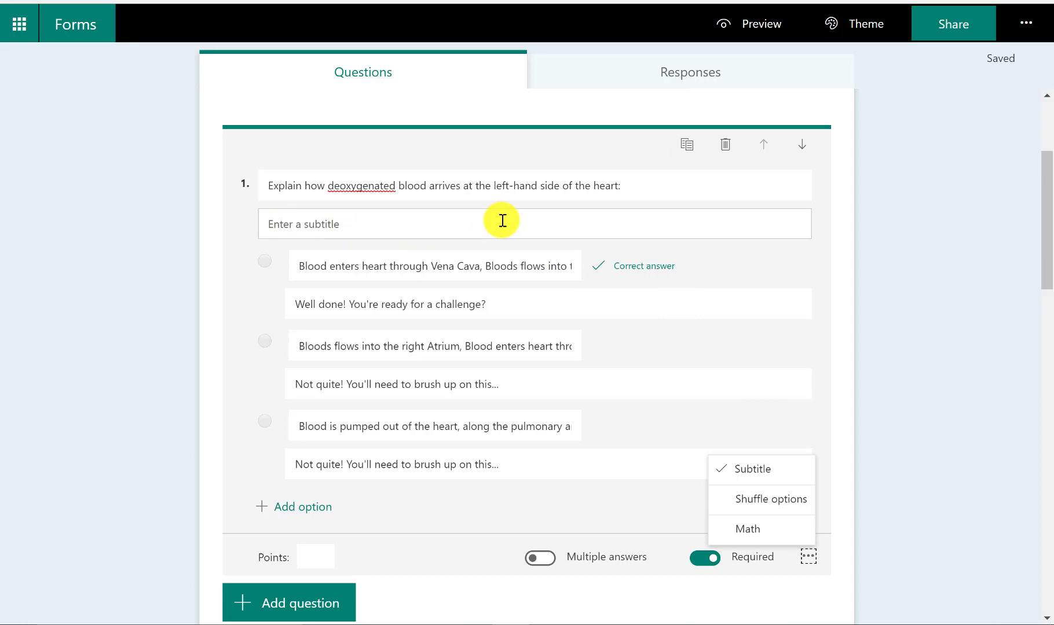
{"action": "left_click", "coordinate": [758, 470]}
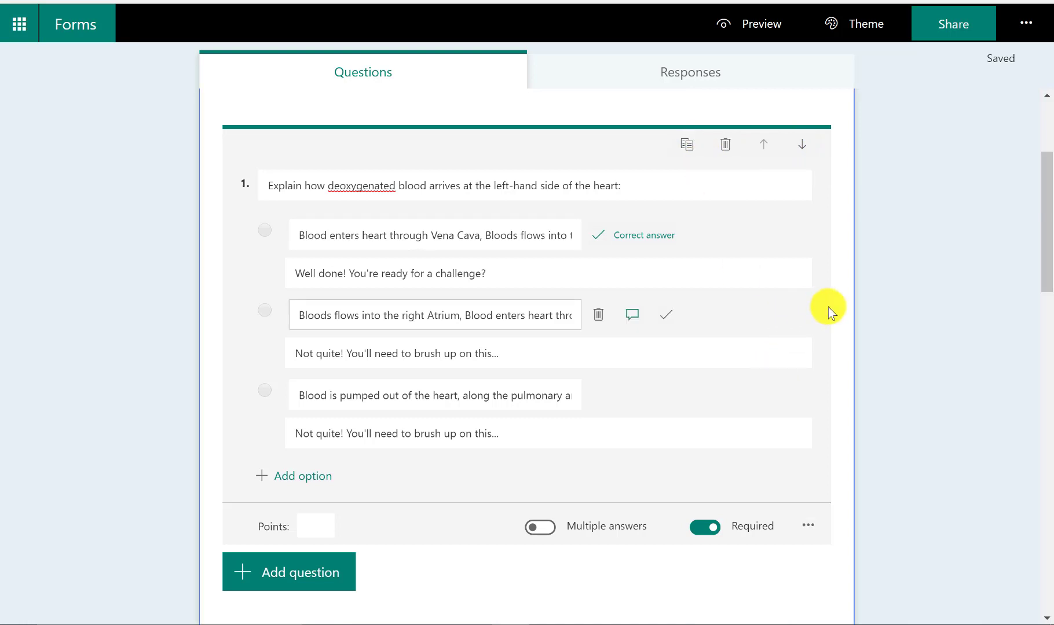
{"action": "left_click", "coordinate": [217, 273]}
- Open question 2 about the passage of blood for editing and remove its embedded heart video
{"action": "left_click_drag", "start_coordinate": [1045, 202], "coordinate": [1044, 301]}
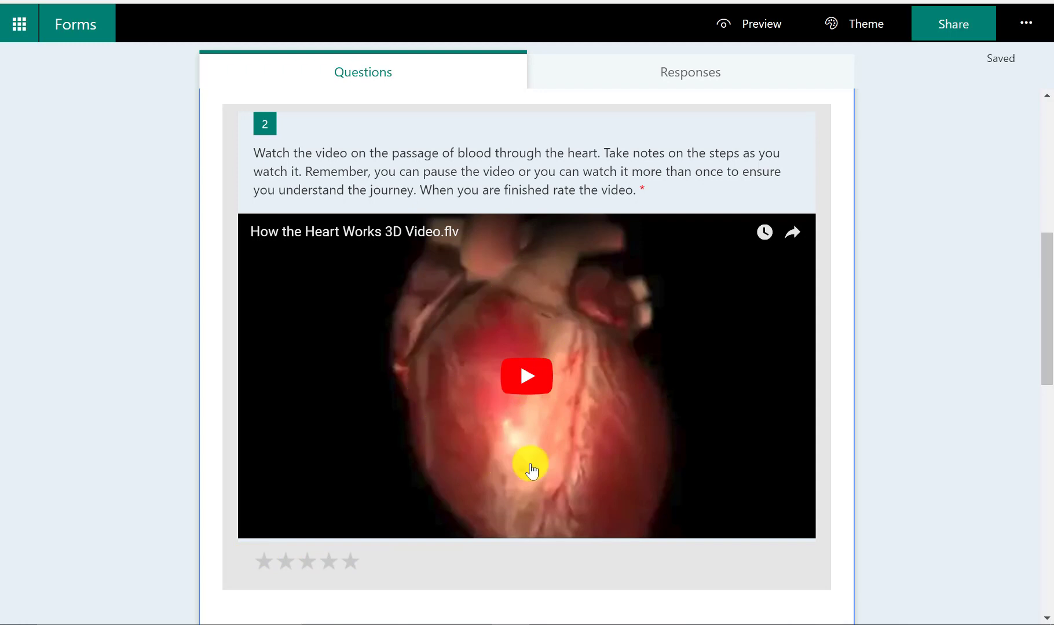
{"action": "left_click", "coordinate": [711, 202]}
{"action": "left_click", "coordinate": [711, 203]}
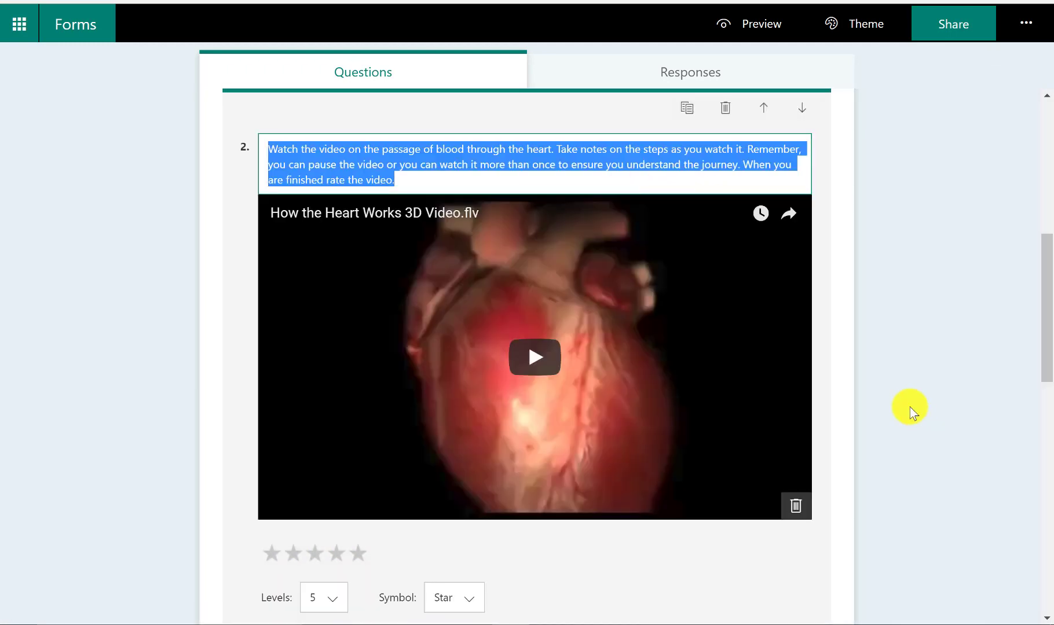
{"action": "scroll", "coordinate": [1047, 320], "scroll_direction": "down", "scroll_amount": 1}
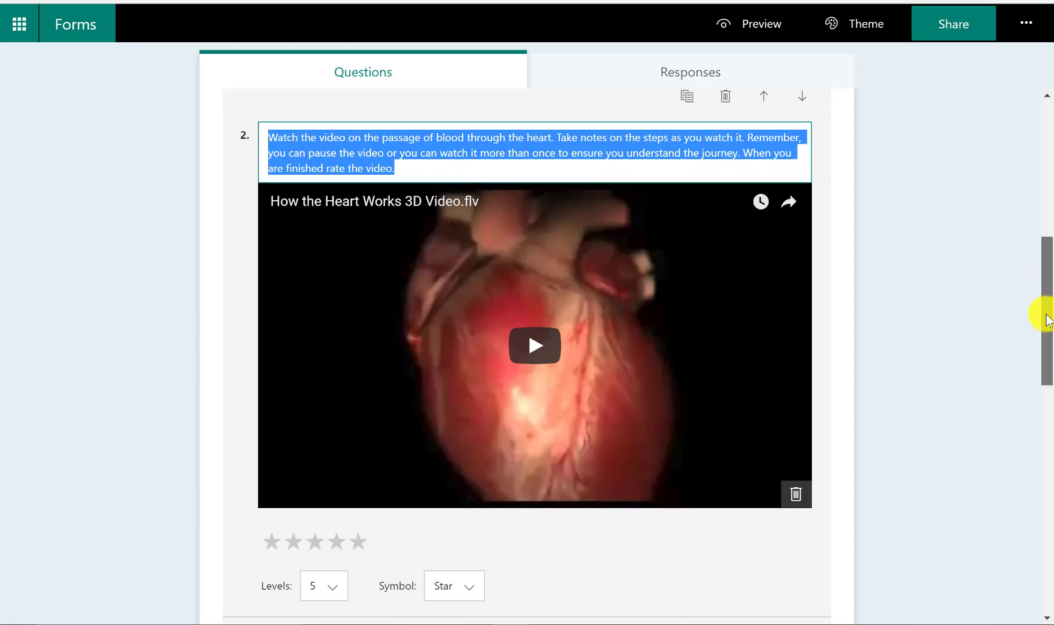
{"action": "scroll", "coordinate": [1047, 321], "scroll_direction": "down", "scroll_amount": 1}
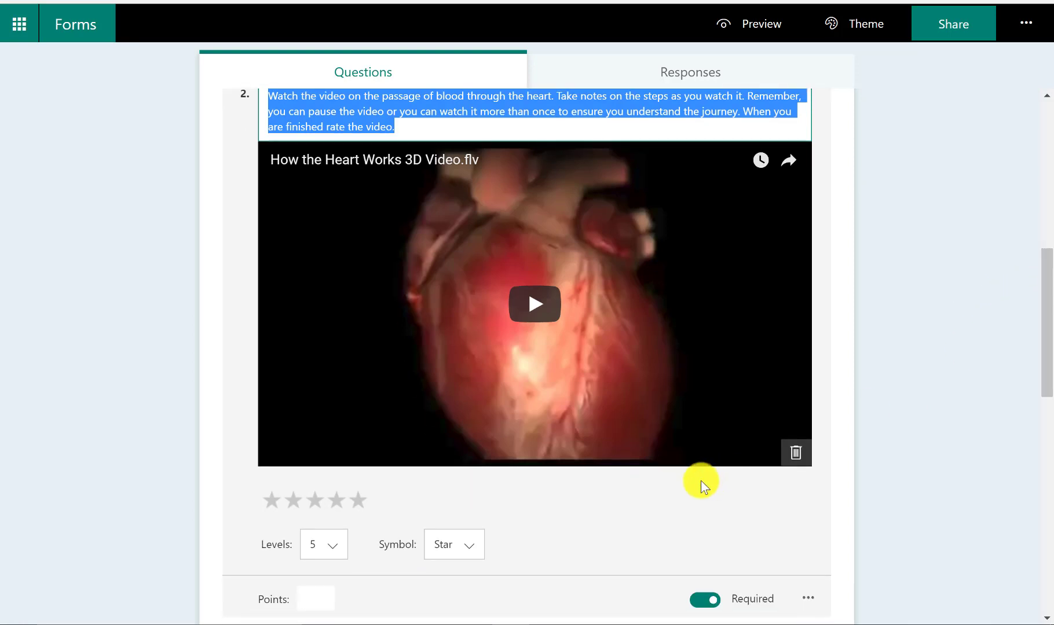
{"action": "left_click", "coordinate": [797, 454]}
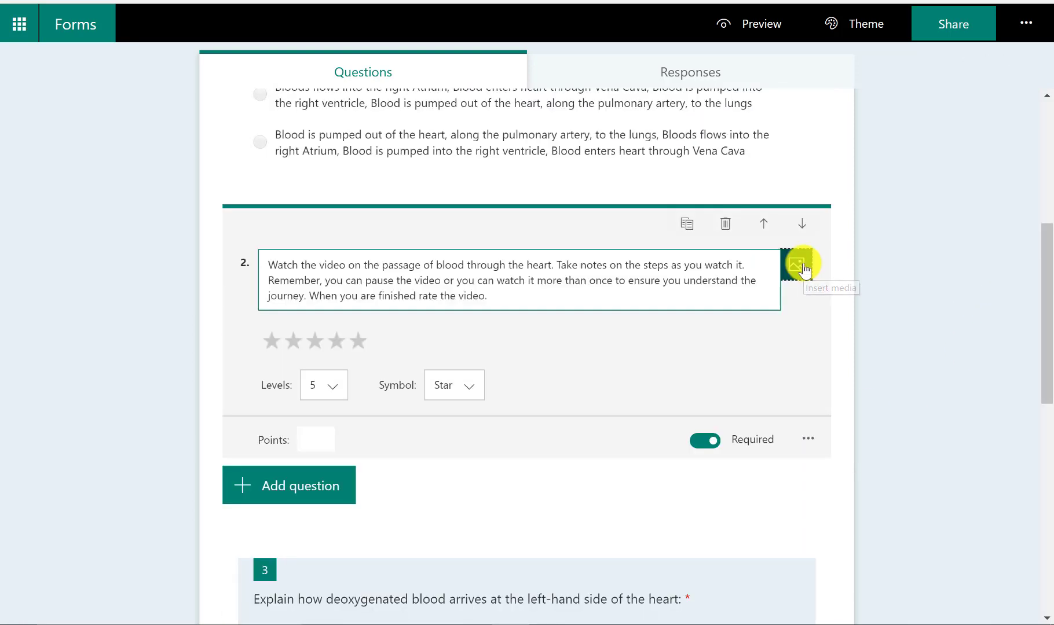
- Embed the YouTube video "How the Heart Works 3D Video.flv" in question 2 using its copied link
{"action": "left_click", "coordinate": [804, 267]}
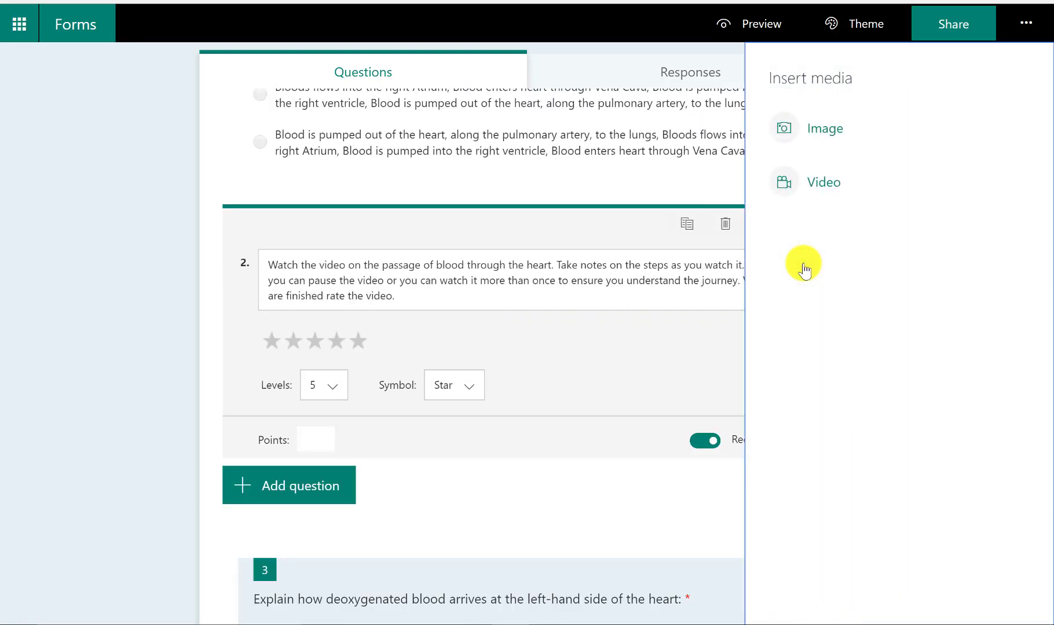
{"action": "left_click", "coordinate": [817, 186]}
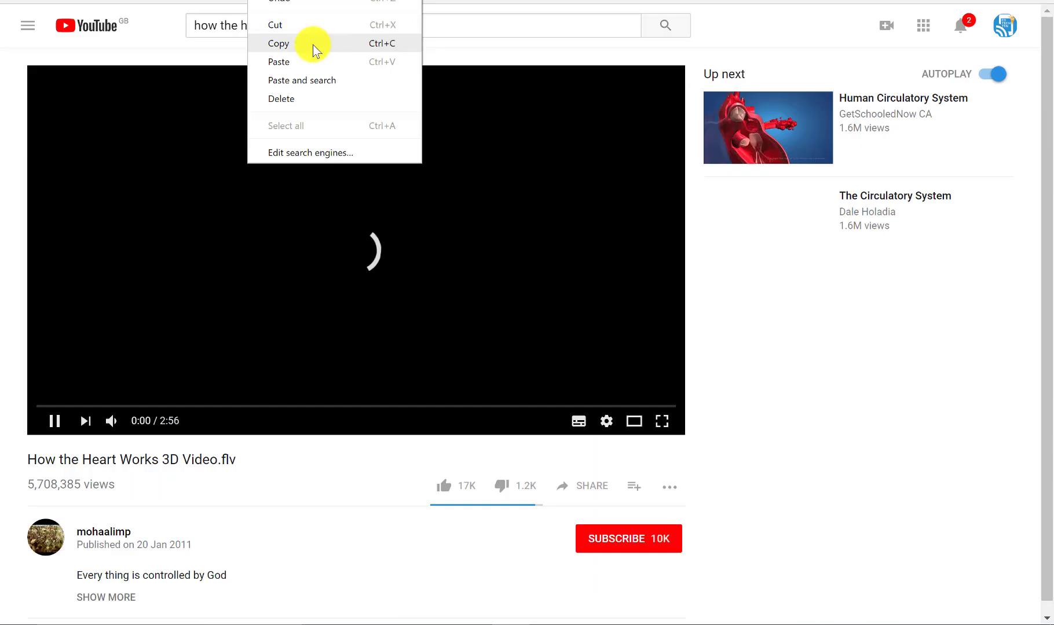
{"action": "left_click", "coordinate": [312, 44]}
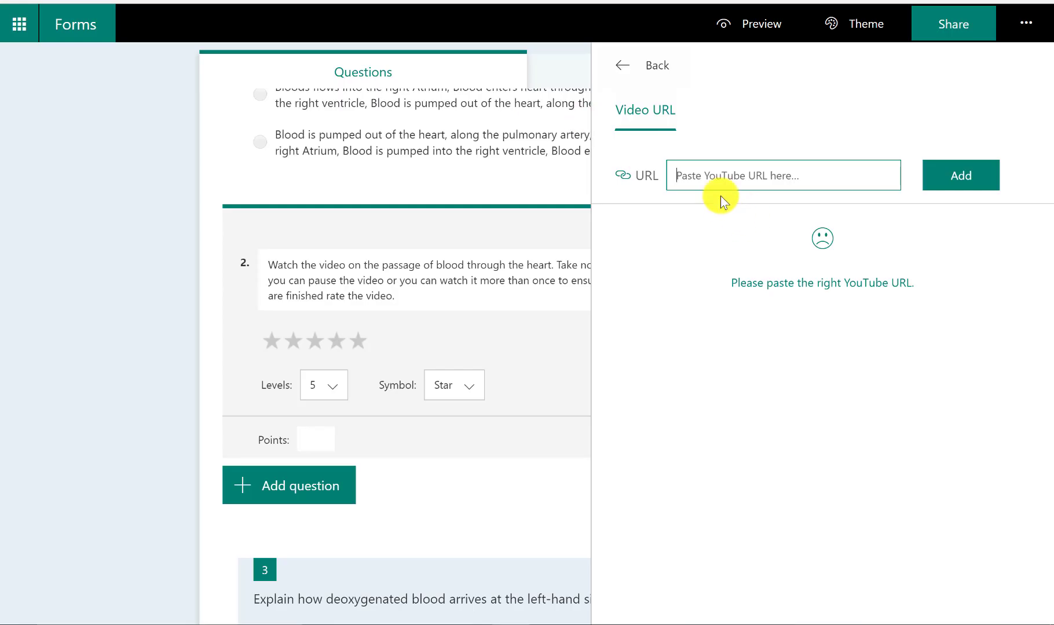
{"action": "key", "text": "ctrl+v"}
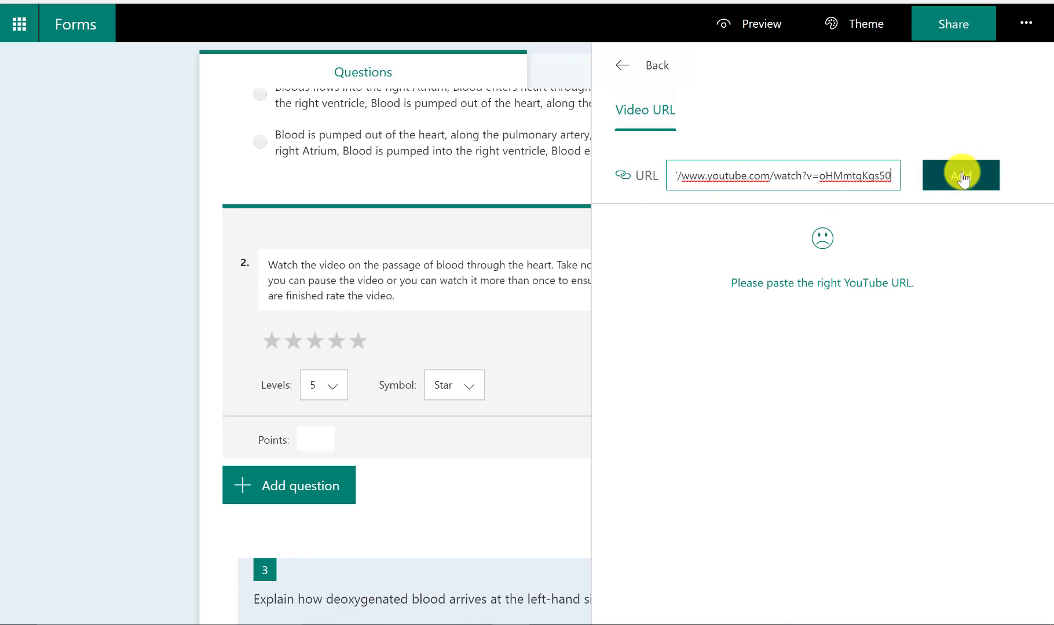
{"action": "left_click", "coordinate": [938, 174]}
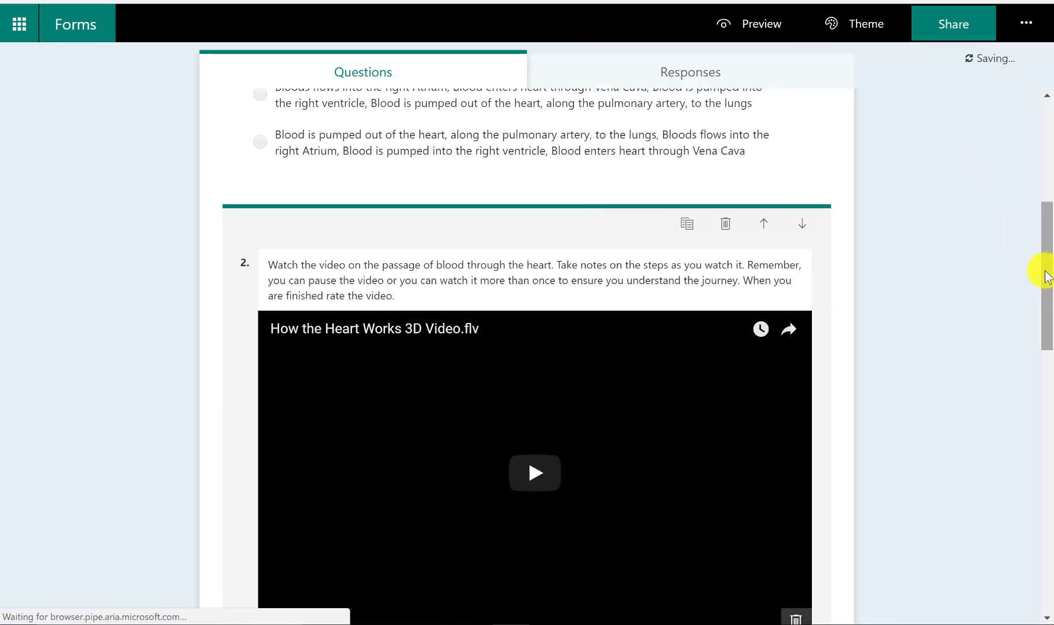
{"action": "left_click_drag", "start_coordinate": [1042, 247], "coordinate": [1047, 306]}
{"action": "scroll", "coordinate": [1047, 306], "scroll_direction": "down", "scroll_amount": 1}
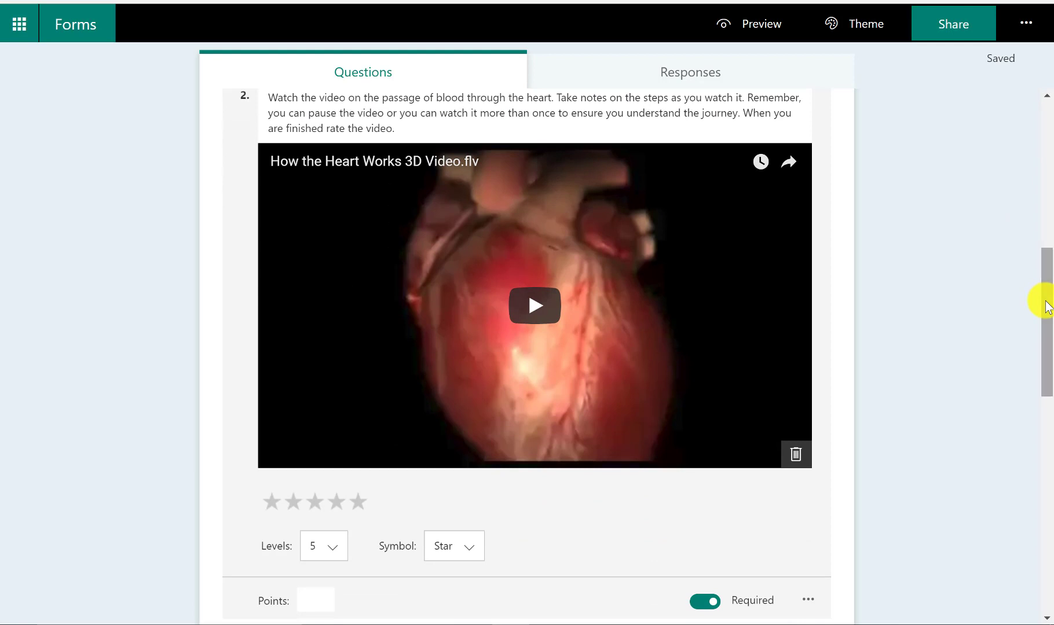
- Examine the repeated question 3 and open question 4 about blocked blood vessels
{"action": "left_click_drag", "start_coordinate": [1047, 306], "coordinate": [1048, 477]}
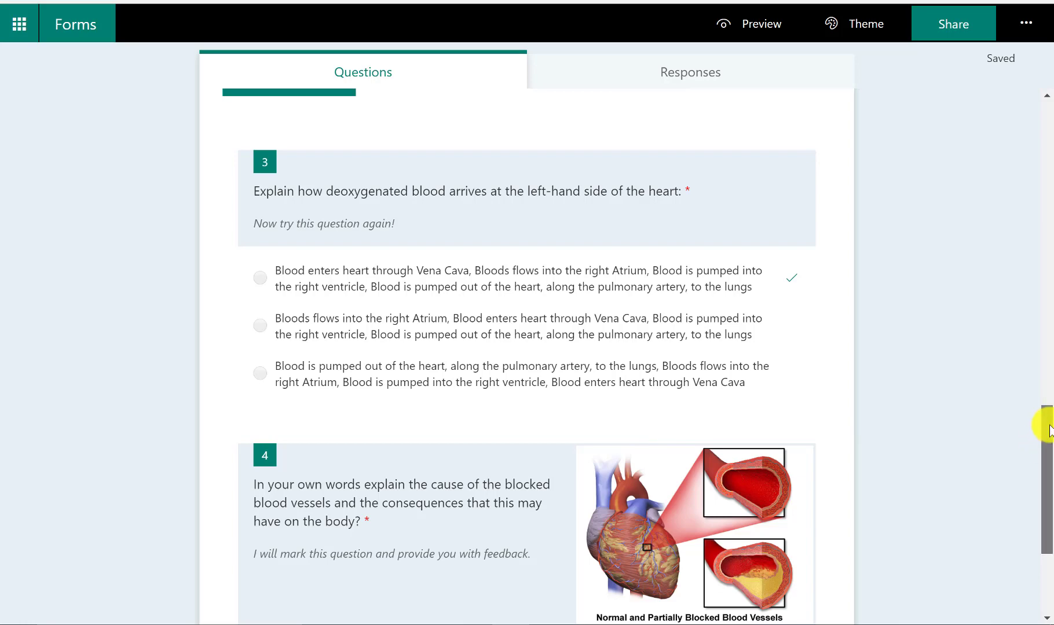
{"action": "scroll", "coordinate": [1046, 463], "scroll_direction": "down", "scroll_amount": 5}
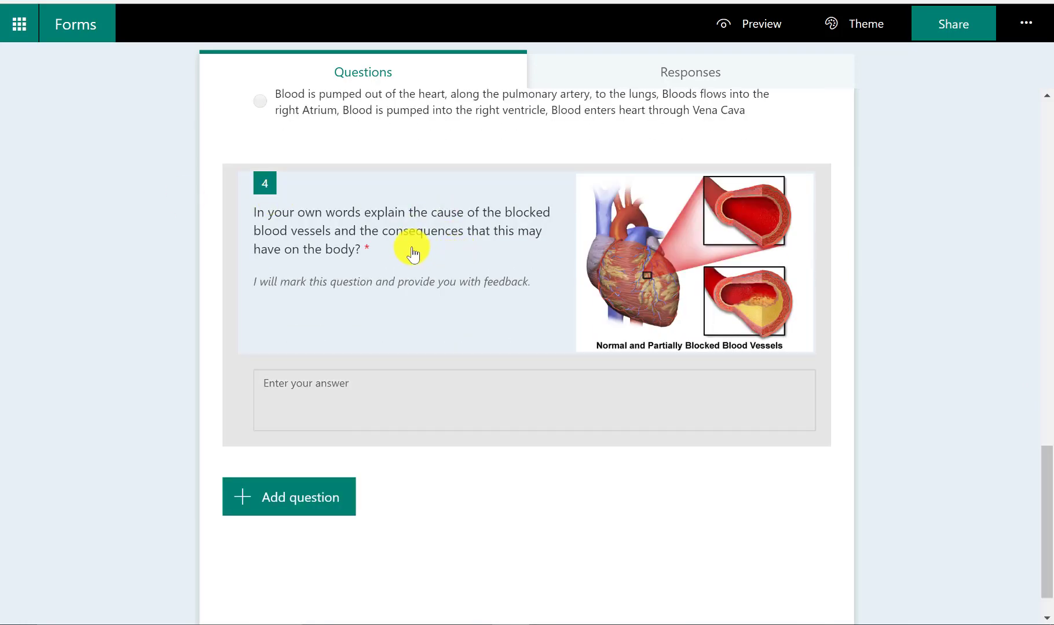
{"action": "left_click", "coordinate": [411, 253]}
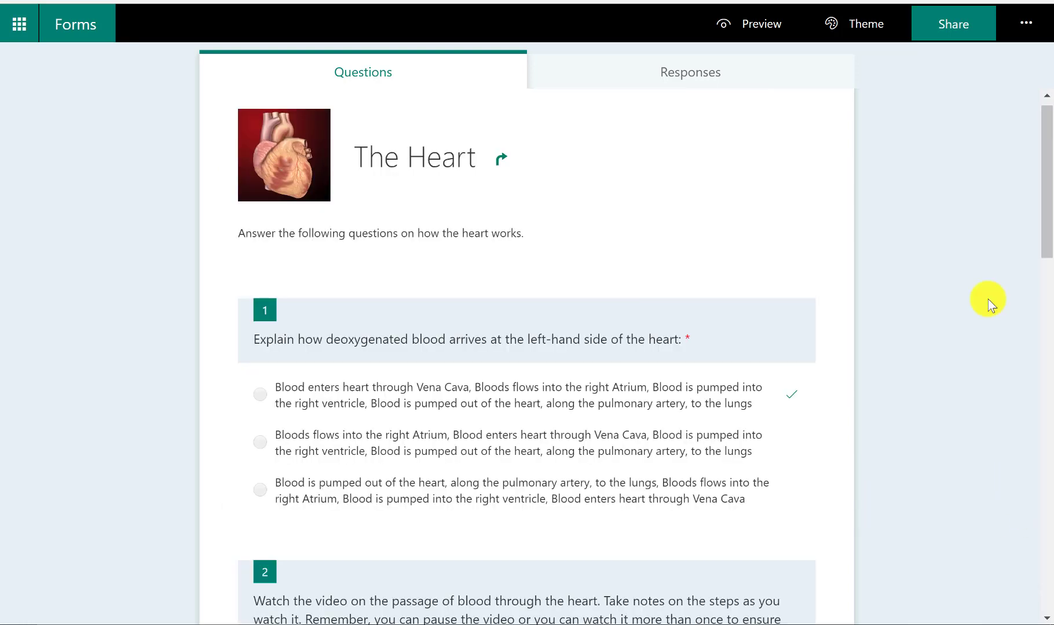
- Open question 1 to examine the feedback messages of its three answer options, and close it
{"action": "left_click_drag", "start_coordinate": [1042, 176], "coordinate": [1045, 216]}
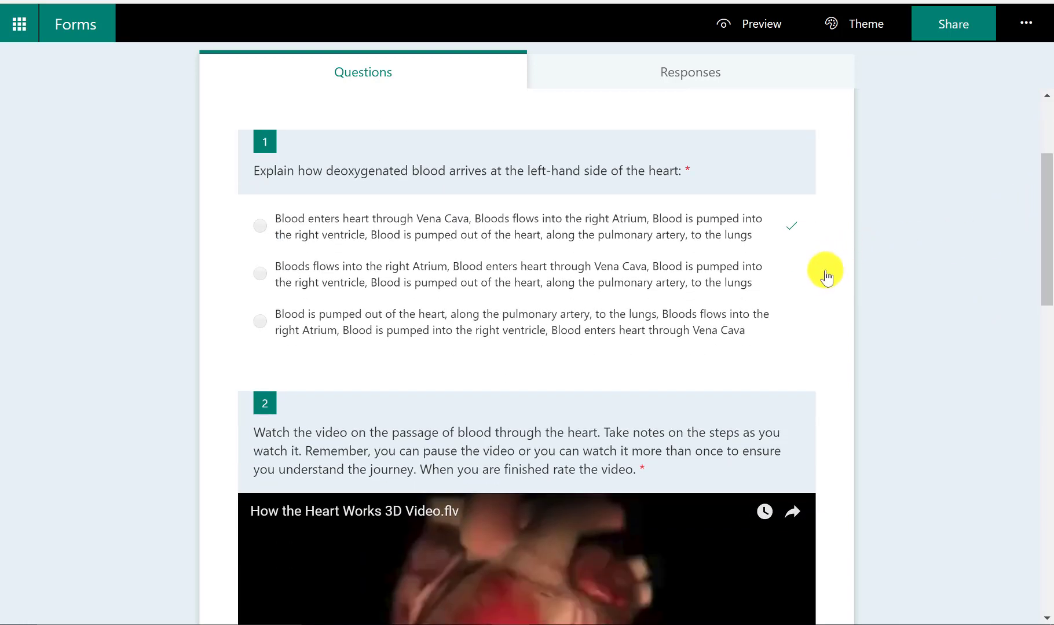
{"action": "left_click", "coordinate": [802, 283]}
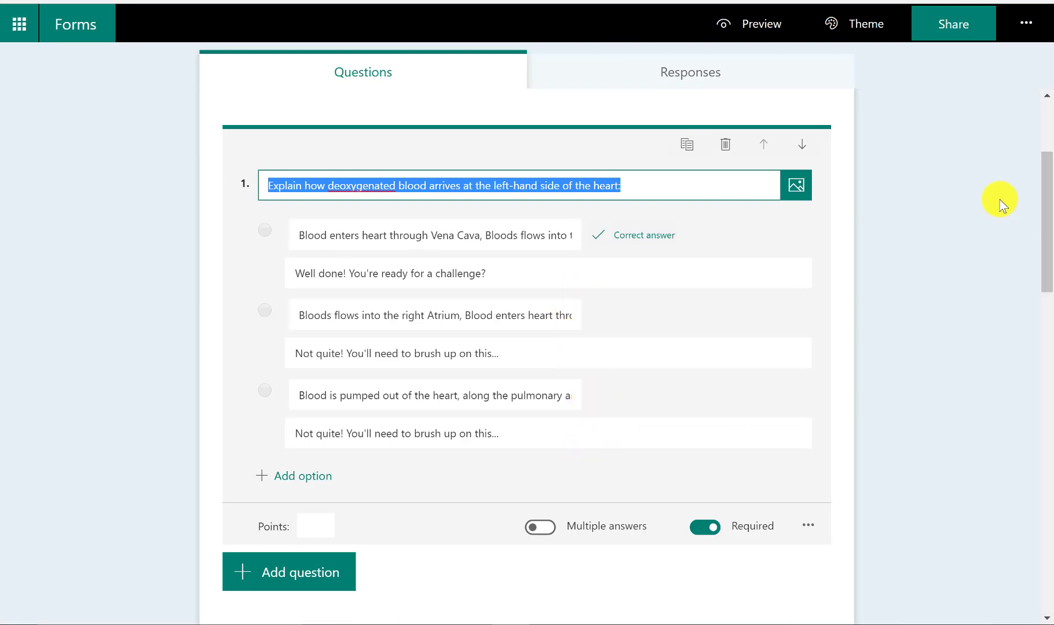
{"action": "left_click", "coordinate": [1024, 201]}
- Review the order of the quiz questions from question 1 through the video and repeated question to question 4
{"action": "left_click_drag", "start_coordinate": [1047, 159], "coordinate": [1039, 588]}
{"action": "left_click", "coordinate": [496, 253]}
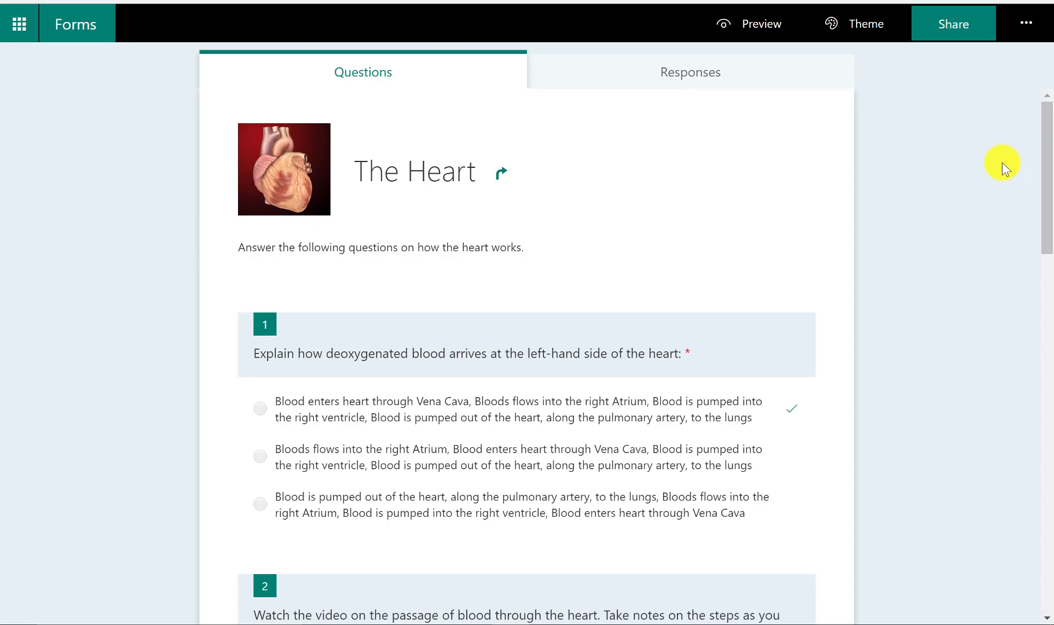
{"action": "left_click_drag", "start_coordinate": [1045, 159], "coordinate": [992, 207]}
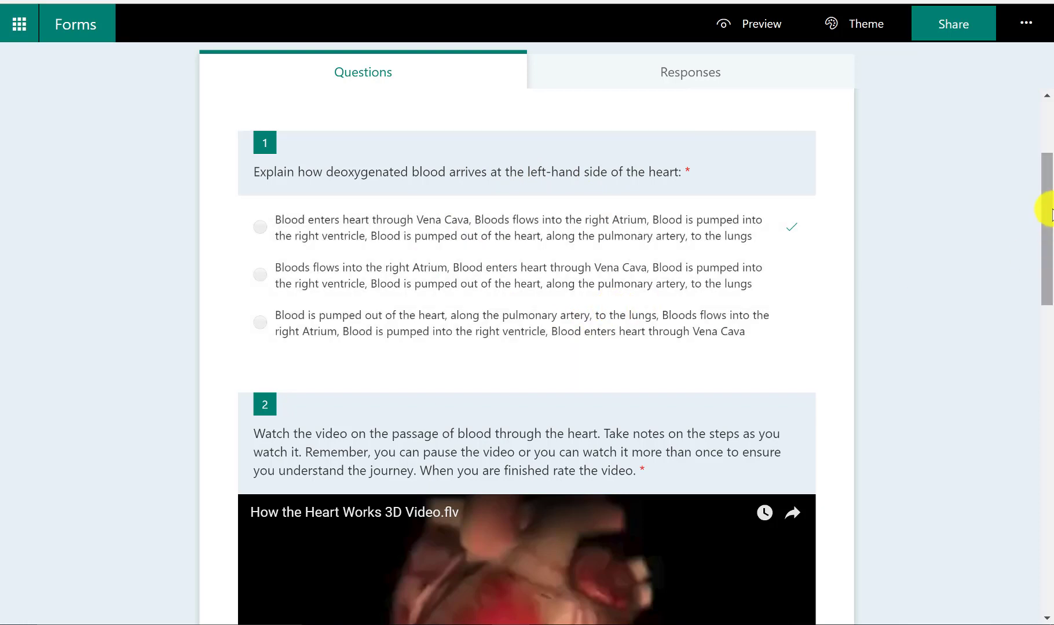
{"action": "scroll", "coordinate": [1045, 232], "scroll_direction": "down", "scroll_amount": 1}
{"action": "scroll", "coordinate": [1045, 223], "scroll_direction": "down", "scroll_amount": 1}
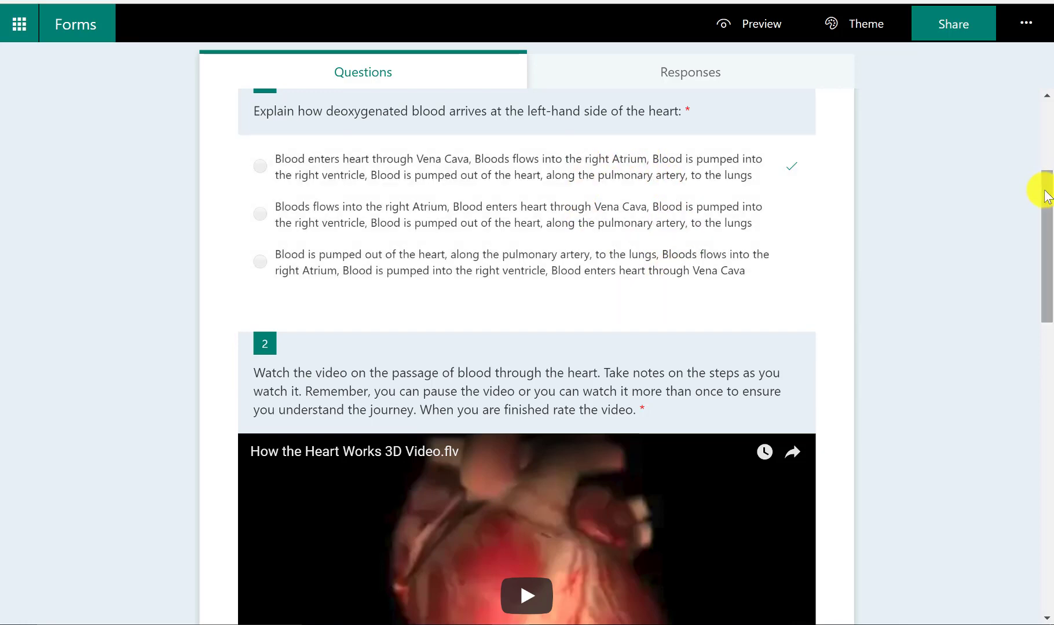
{"action": "left_click_drag", "start_coordinate": [1045, 188], "coordinate": [1050, 406]}
{"action": "scroll", "coordinate": [1042, 414], "scroll_direction": "down", "scroll_amount": 4}
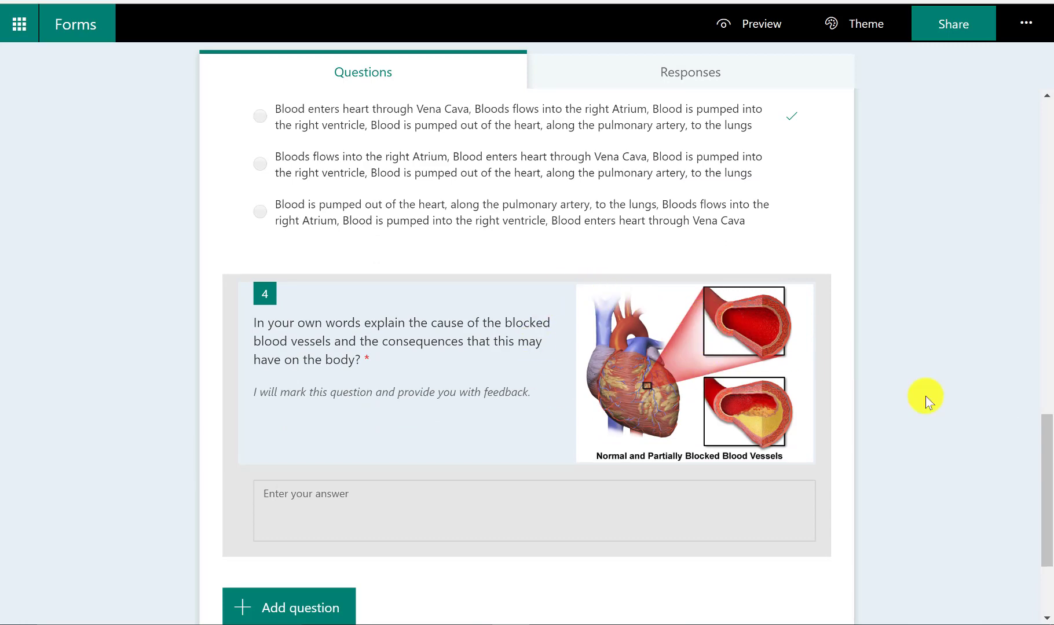
{"action": "left_click_drag", "start_coordinate": [1049, 505], "coordinate": [1043, 89]}
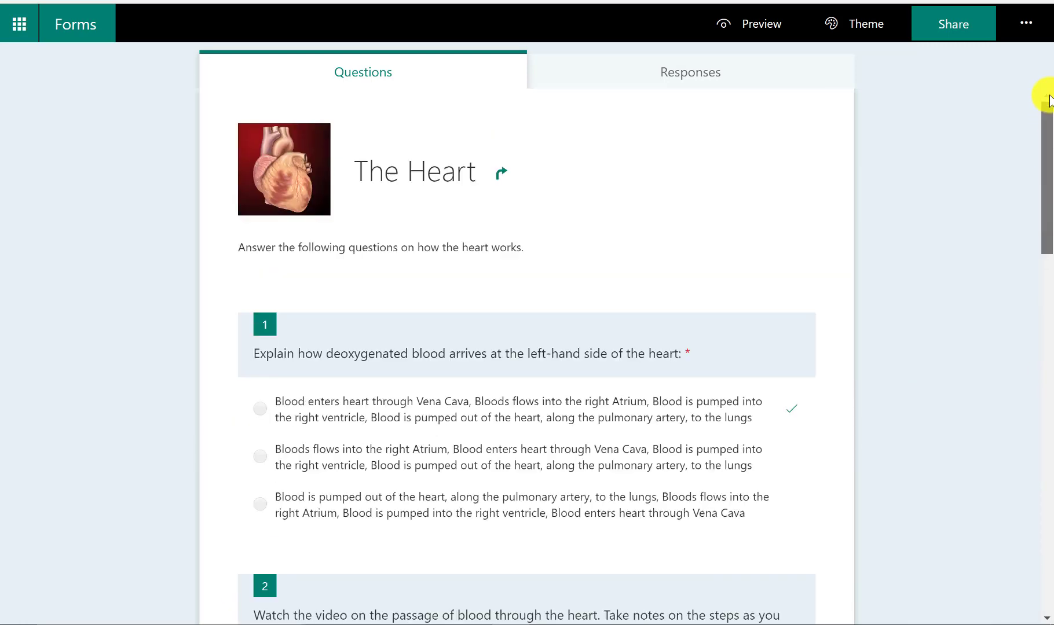
- Open the quiz's branching options and make the correct answer of question 1 go to question 4
{"action": "left_click", "coordinate": [1031, 33]}
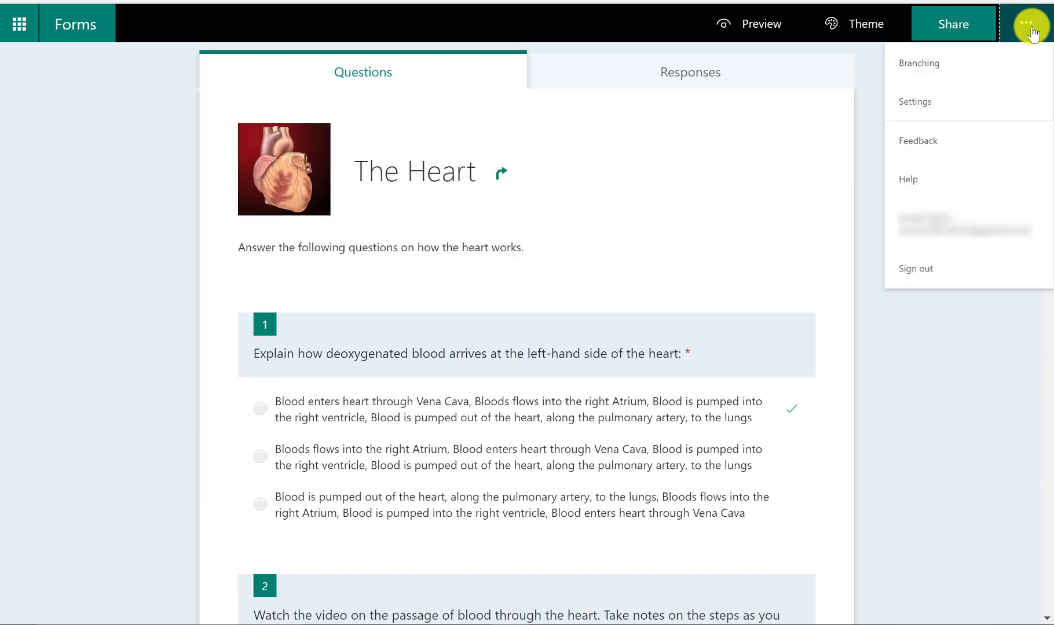
{"action": "left_click", "coordinate": [966, 69]}
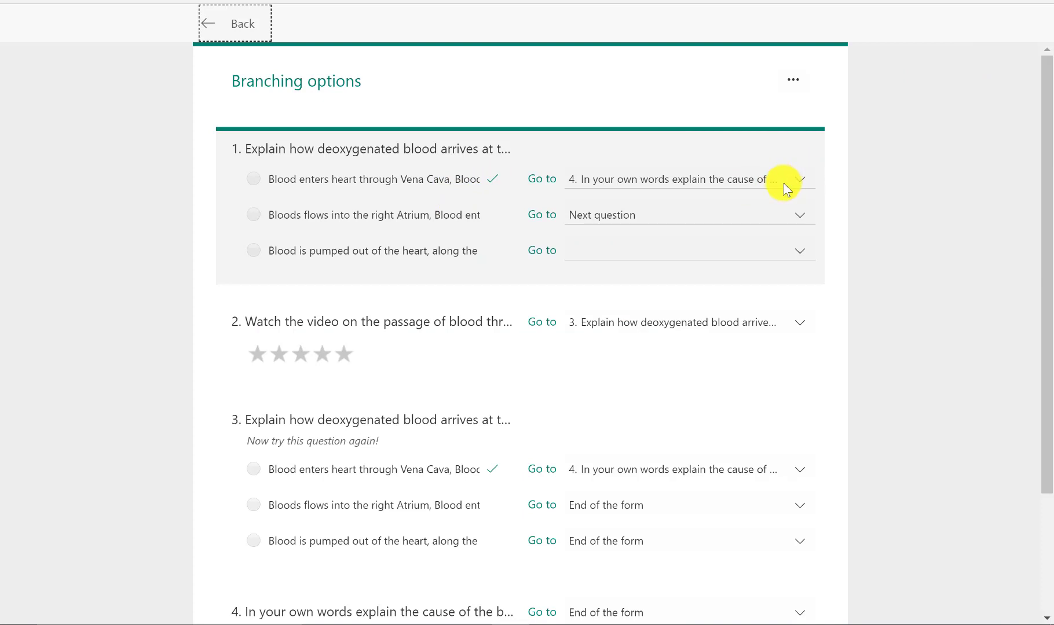
{"action": "left_click", "coordinate": [800, 181]}
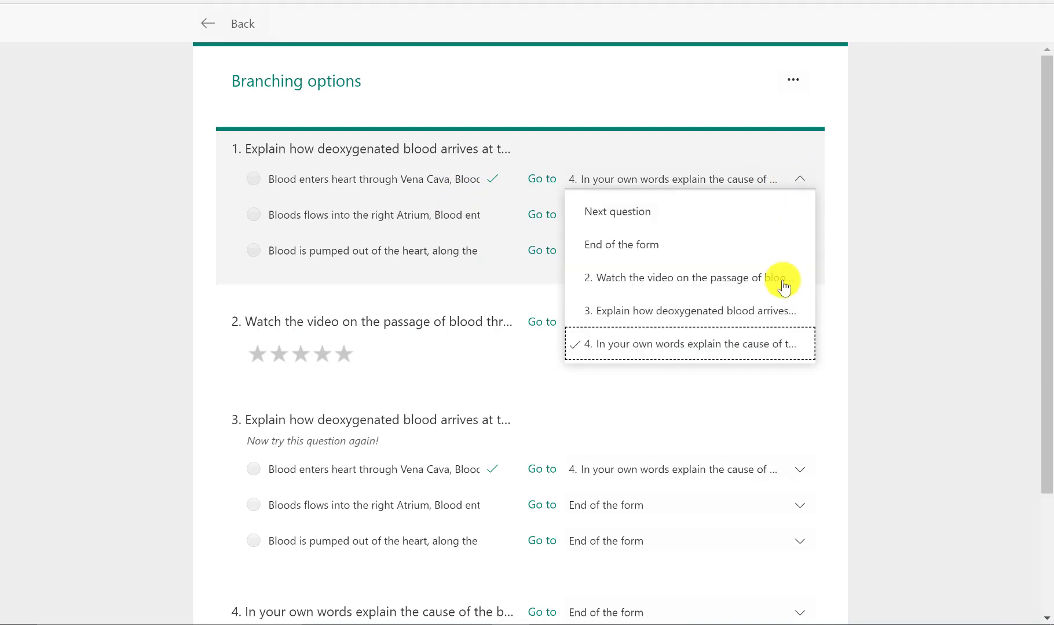
{"action": "left_click", "coordinate": [777, 350]}
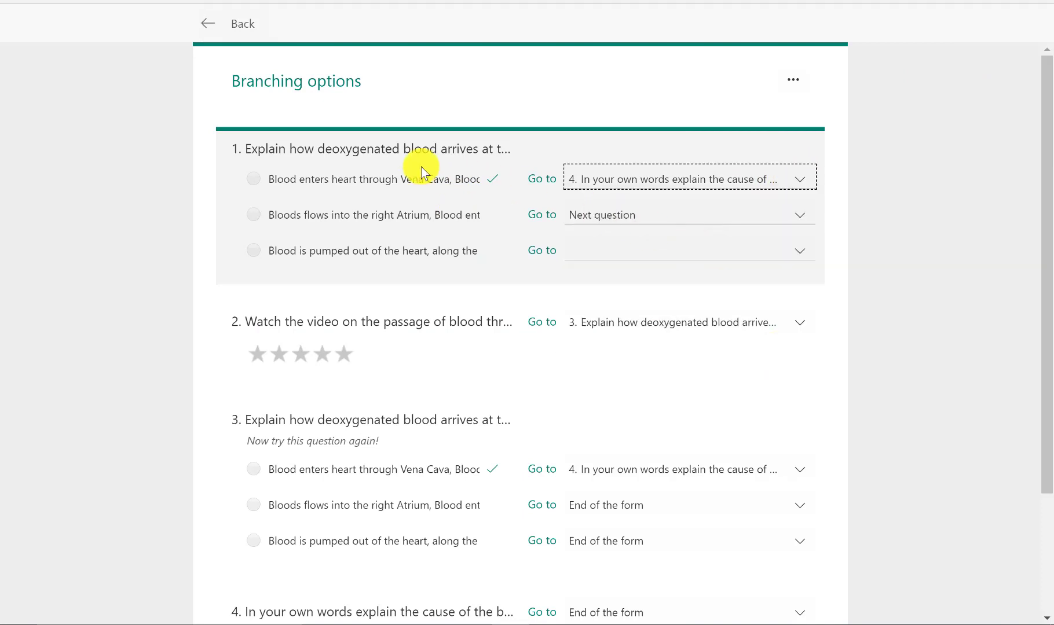
{"action": "left_click", "coordinate": [802, 181]}
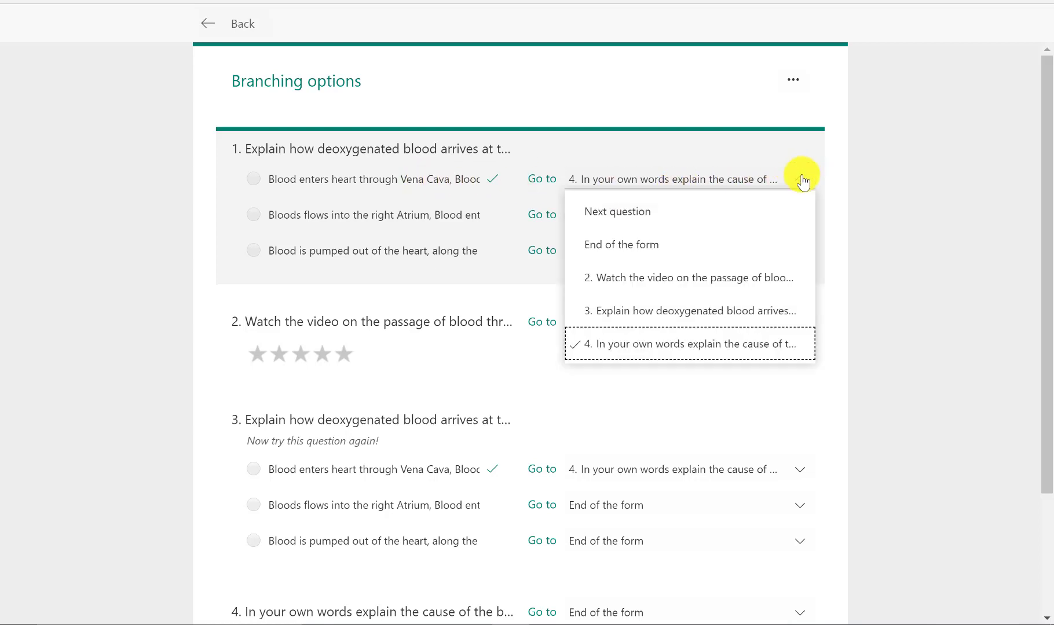
{"action": "left_click", "coordinate": [753, 344]}
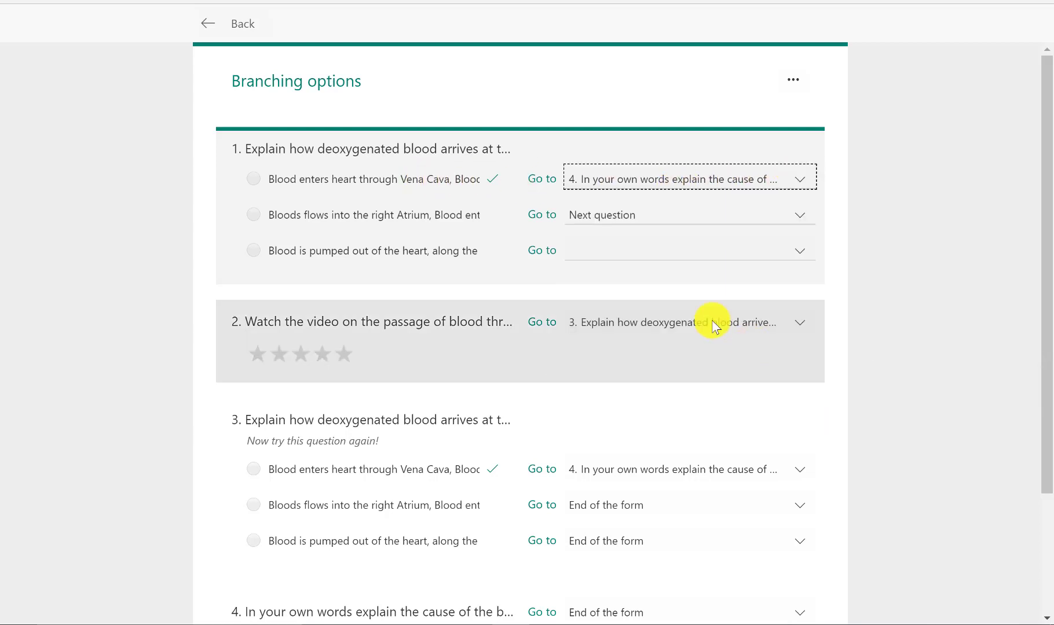
- Make both incorrect answers of question 1 go to question 2 with the heart video
{"action": "left_click", "coordinate": [646, 220]}
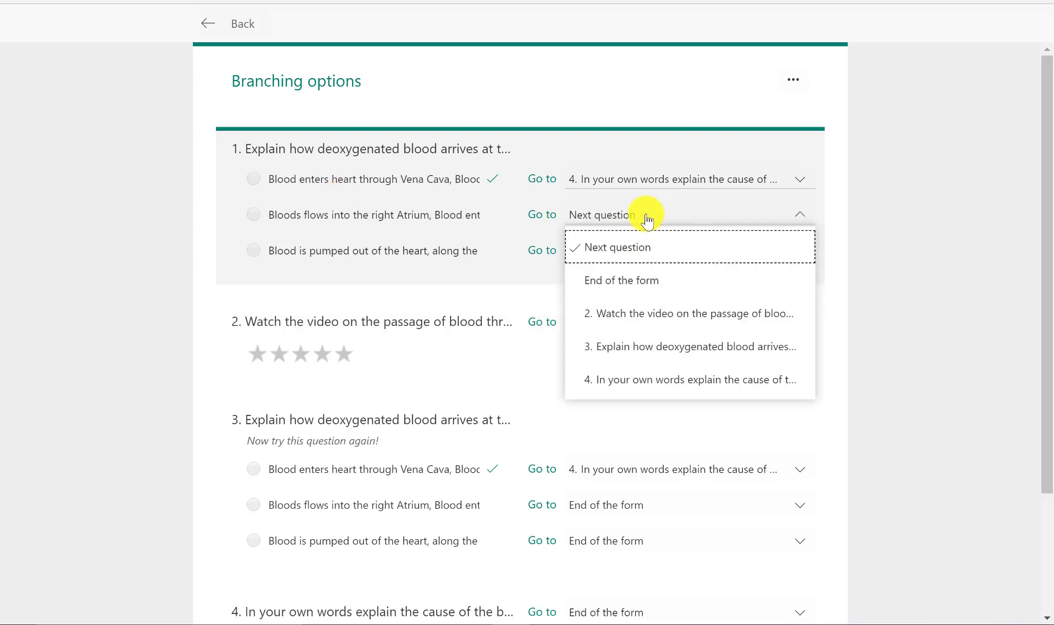
{"action": "left_click", "coordinate": [674, 318]}
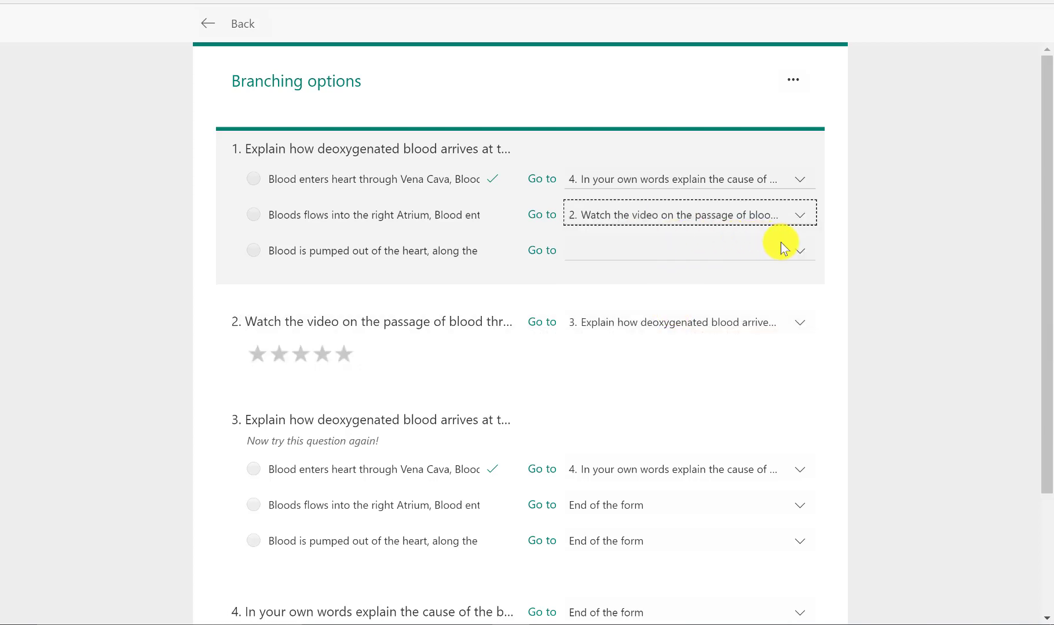
{"action": "left_click", "coordinate": [800, 257]}
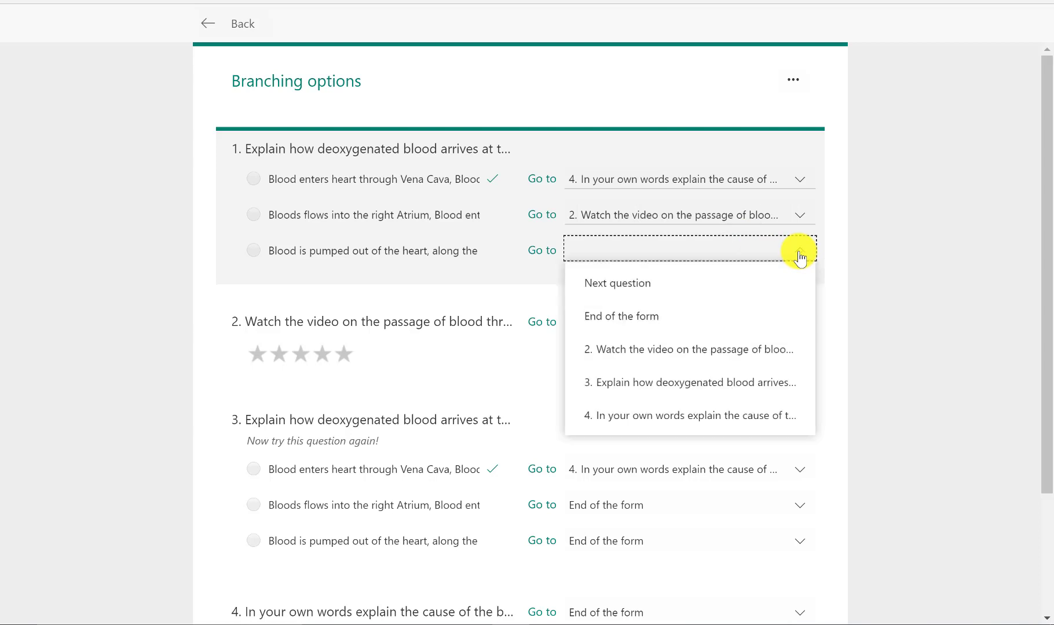
{"action": "left_click", "coordinate": [707, 350]}
{"action": "left_click", "coordinate": [976, 234]}
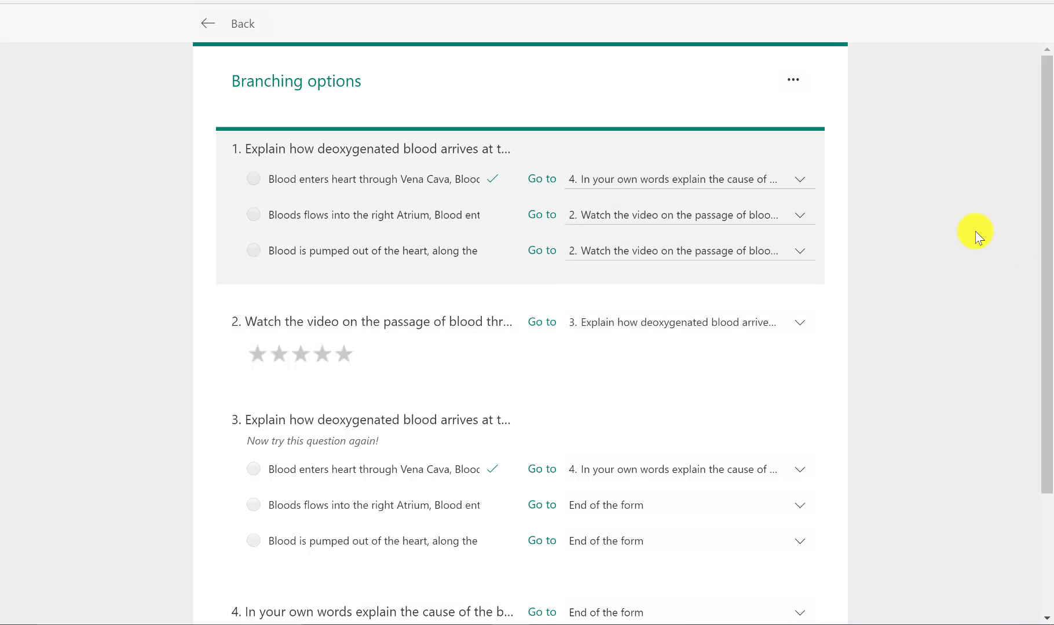
- Examine the branching of questions 2 and 3, including the destination choices for question 3's first incorrect answer
{"action": "scroll", "coordinate": [976, 234], "scroll_direction": "down", "scroll_amount": 1}
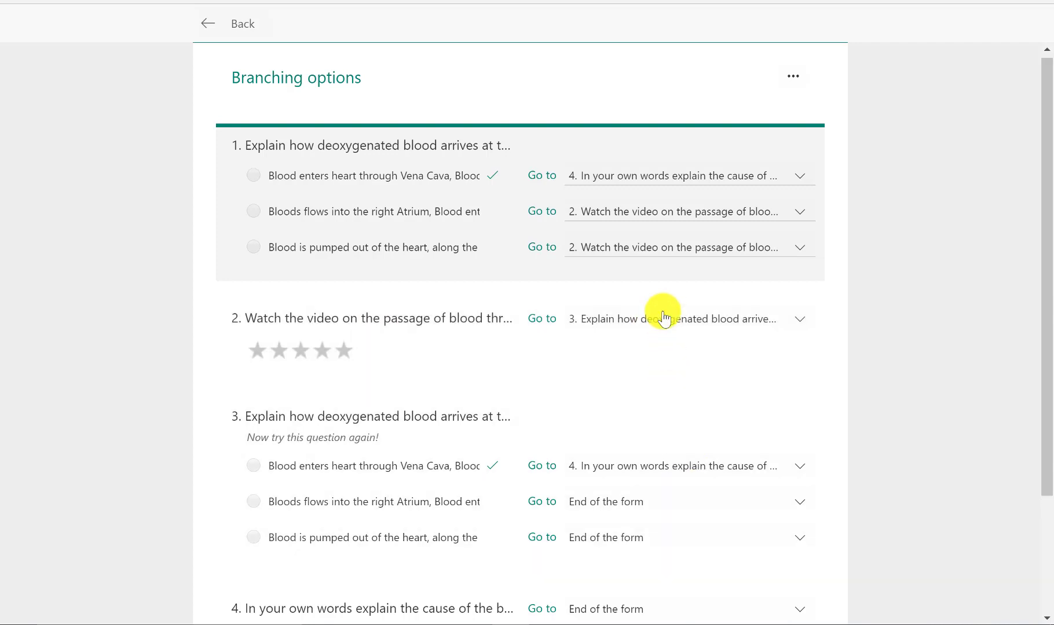
{"action": "scroll", "coordinate": [695, 384], "scroll_direction": "down", "scroll_amount": 2}
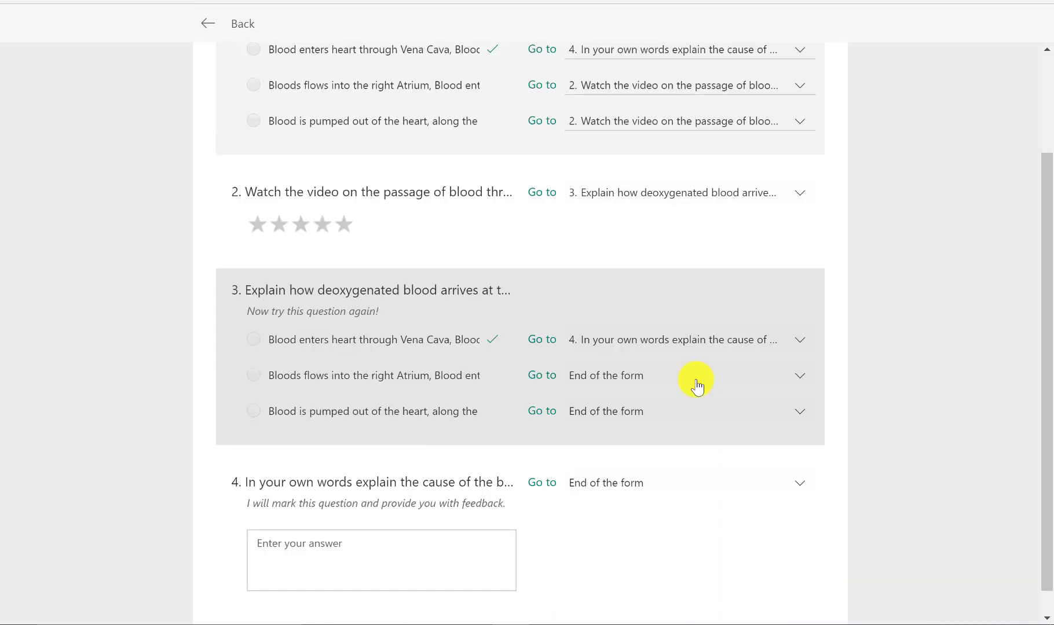
{"action": "left_click", "coordinate": [642, 342]}
{"action": "left_click", "coordinate": [642, 341]}
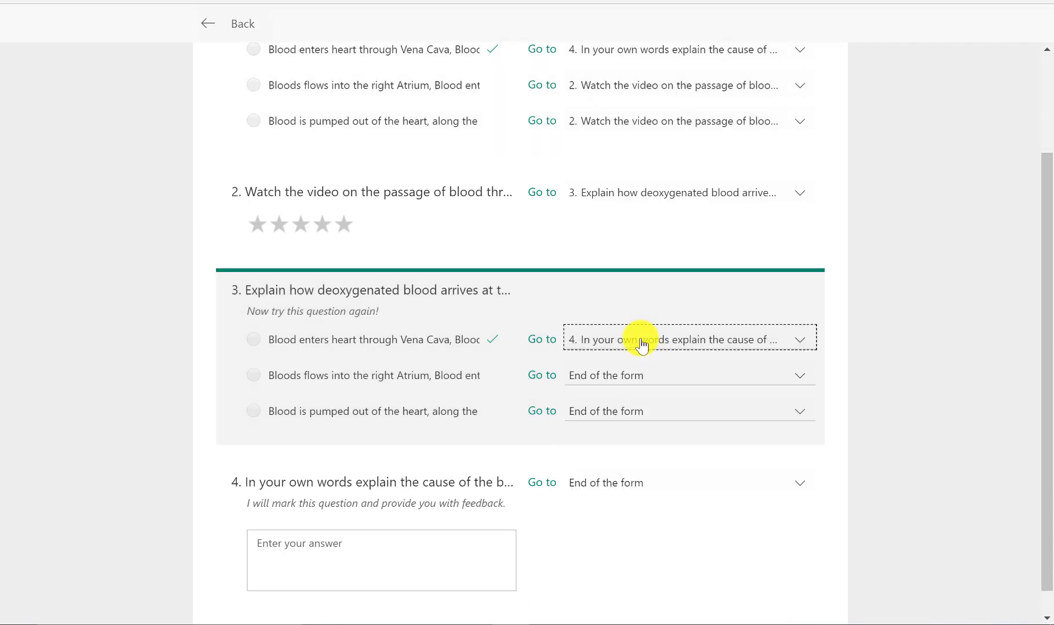
{"action": "left_click", "coordinate": [651, 385]}
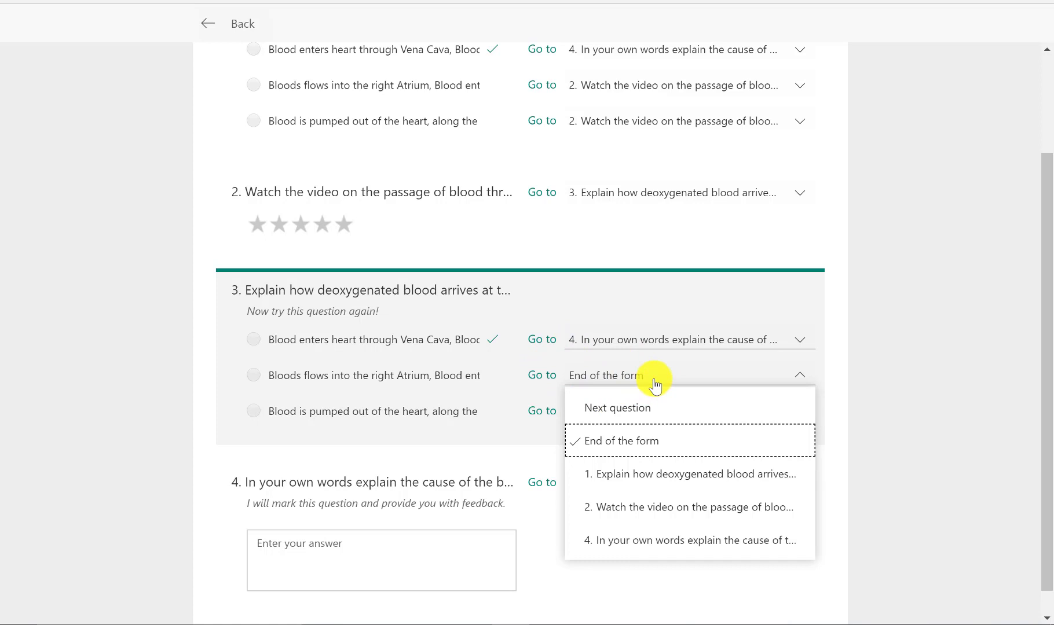
{"action": "left_click", "coordinate": [505, 425]}
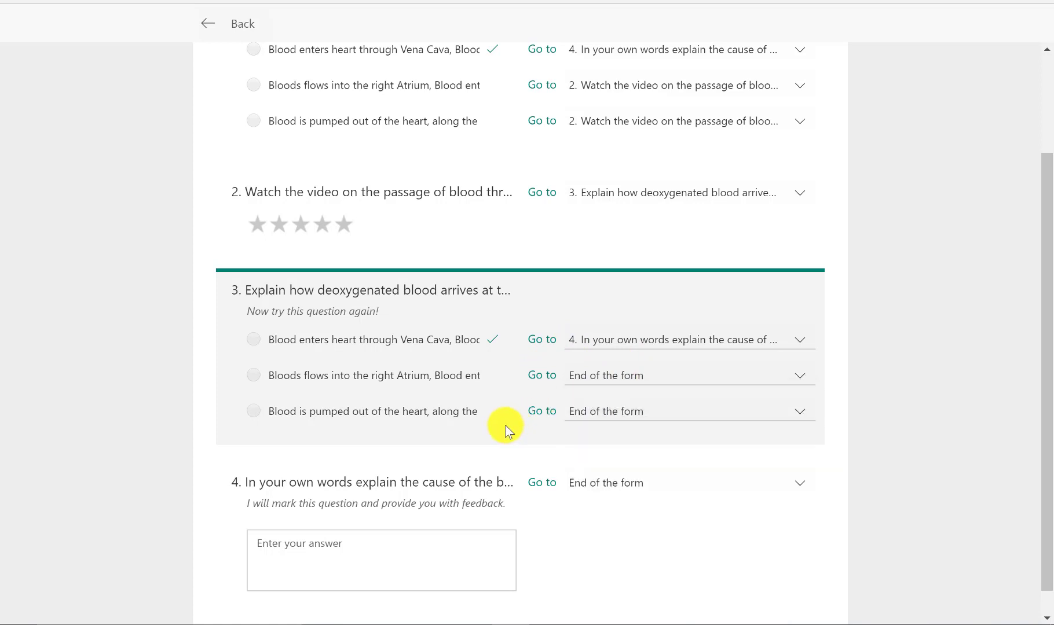
- Check the branching destination of question 4 about the blocked blood vessels
{"action": "scroll", "coordinate": [1047, 412], "scroll_direction": "down", "scroll_amount": 1}
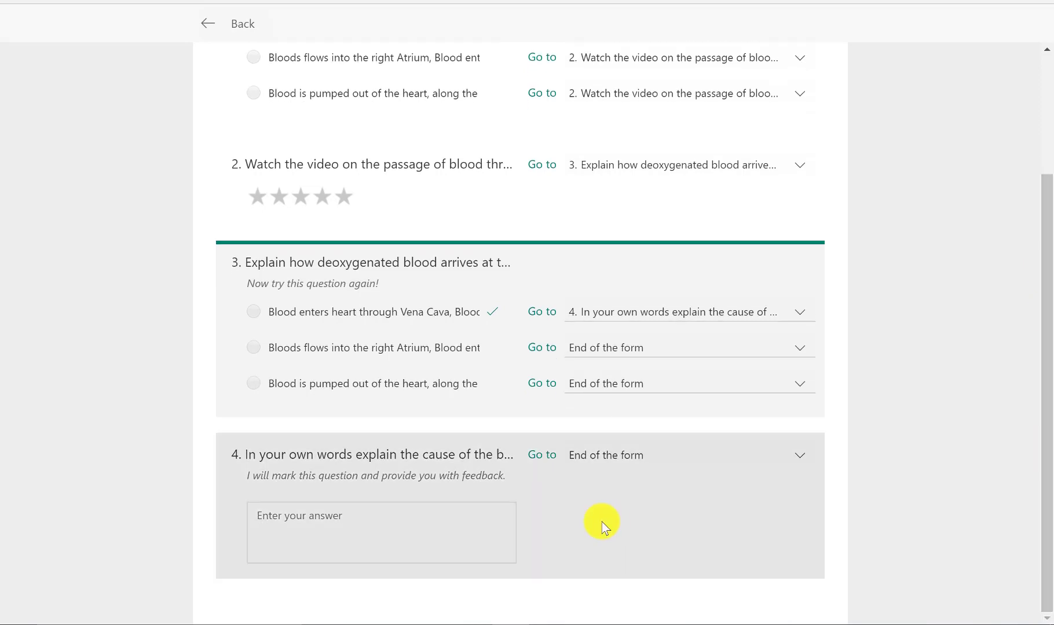
{"action": "left_click", "coordinate": [801, 460]}
{"action": "left_click", "coordinate": [801, 460]}
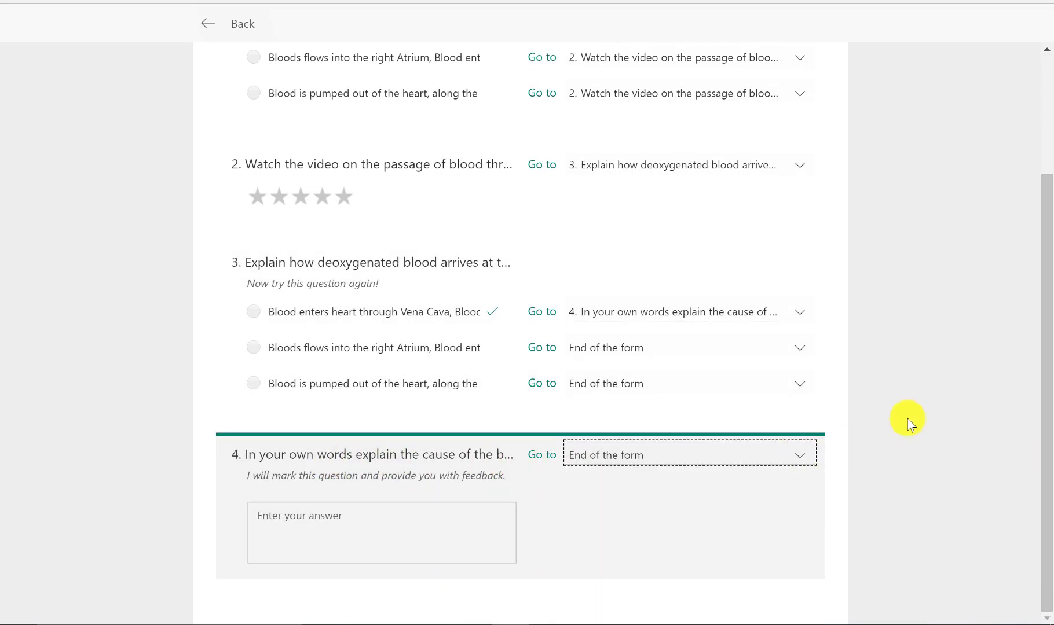